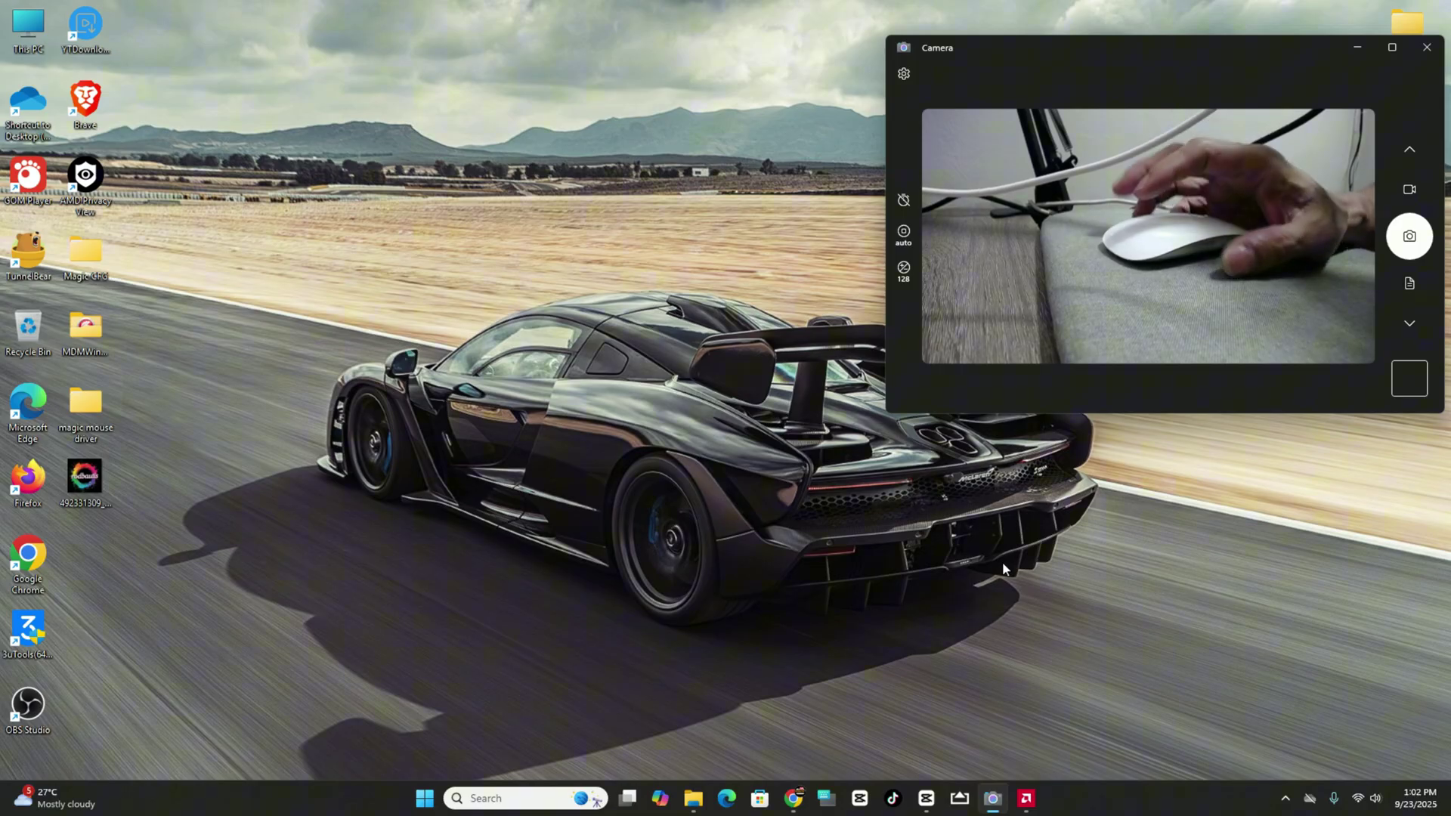
- Look at the Bluetooth options among the hidden taskbar icons, then dismiss them
left_click(1287, 799)
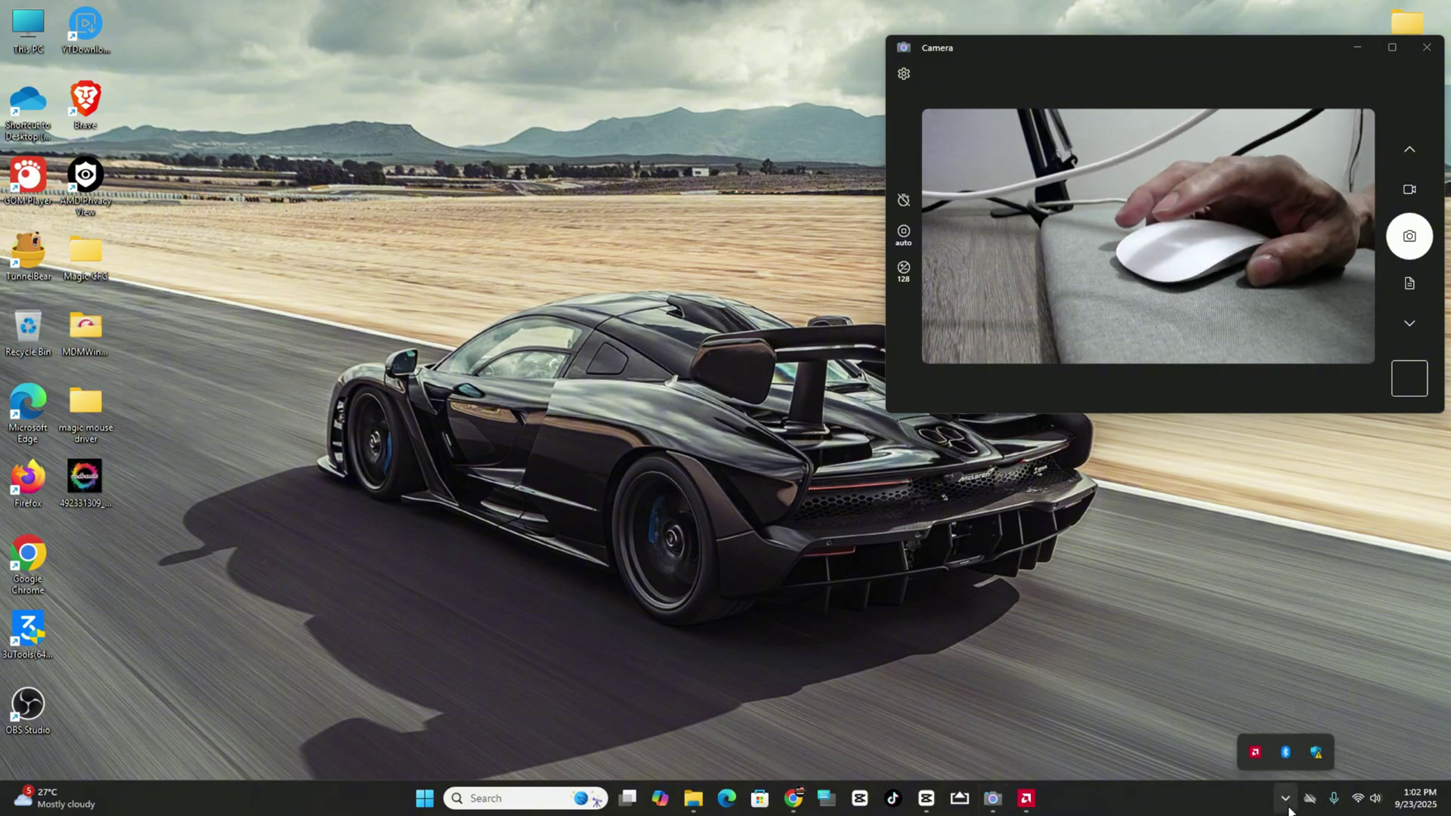
right_click(1290, 755)
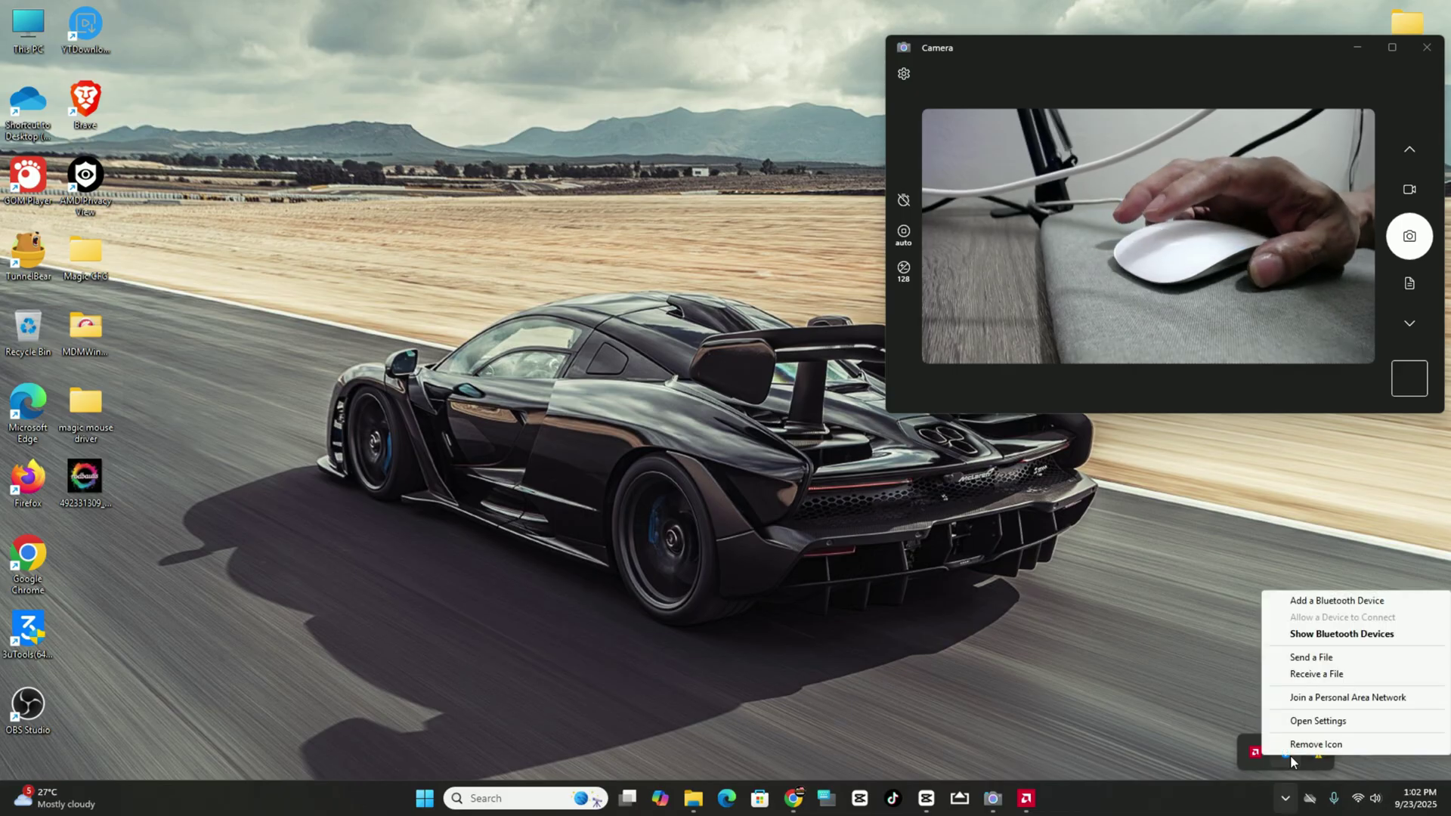
left_click(1298, 455)
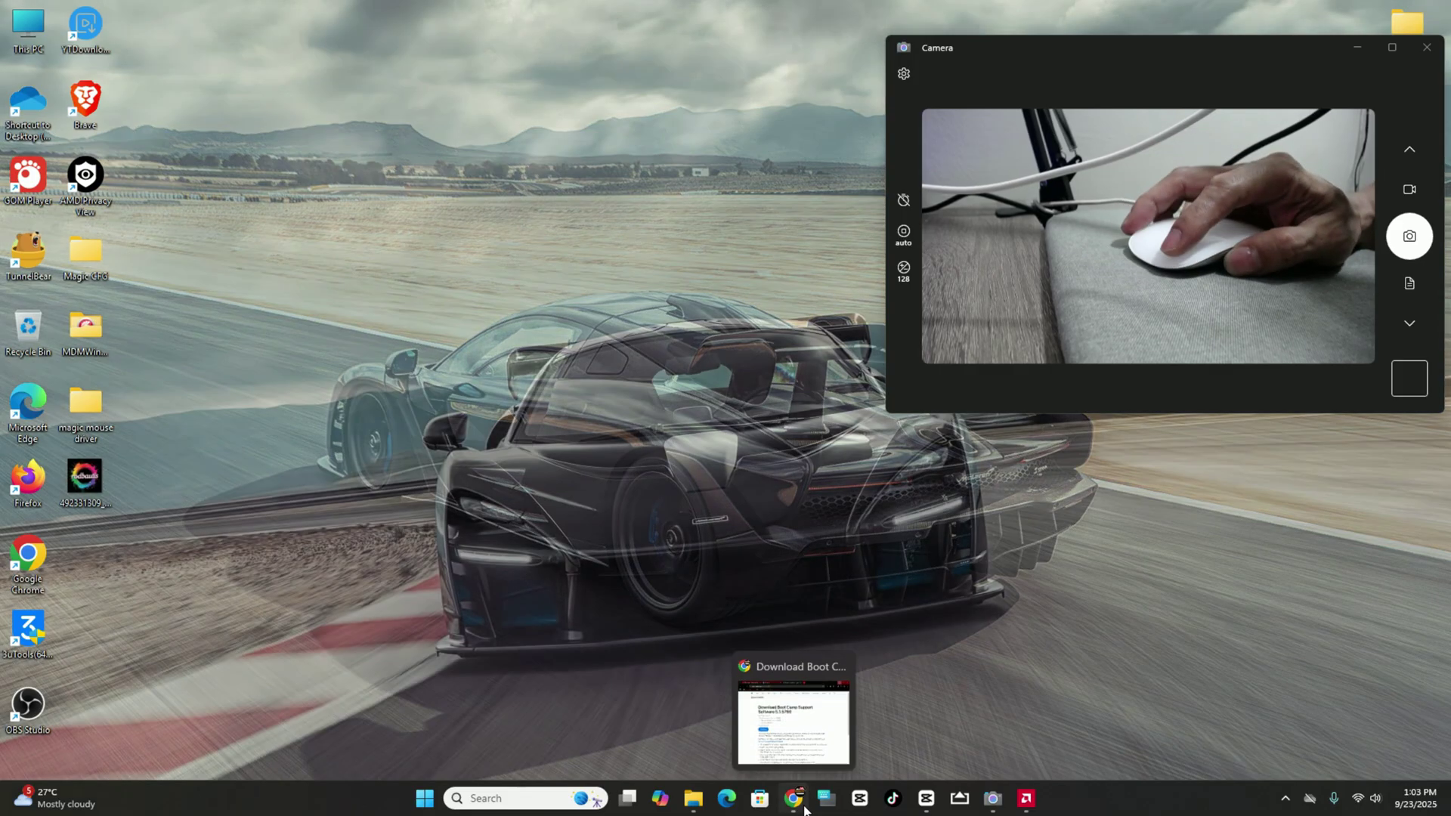
- Restore Chrome's Boot Camp page and highlight the 'Download Boot Camp Support Software 5.1.5769' heading
left_click(804, 807)
left_click_drag(794, 21, 878, 29)
left_click(479, 63)
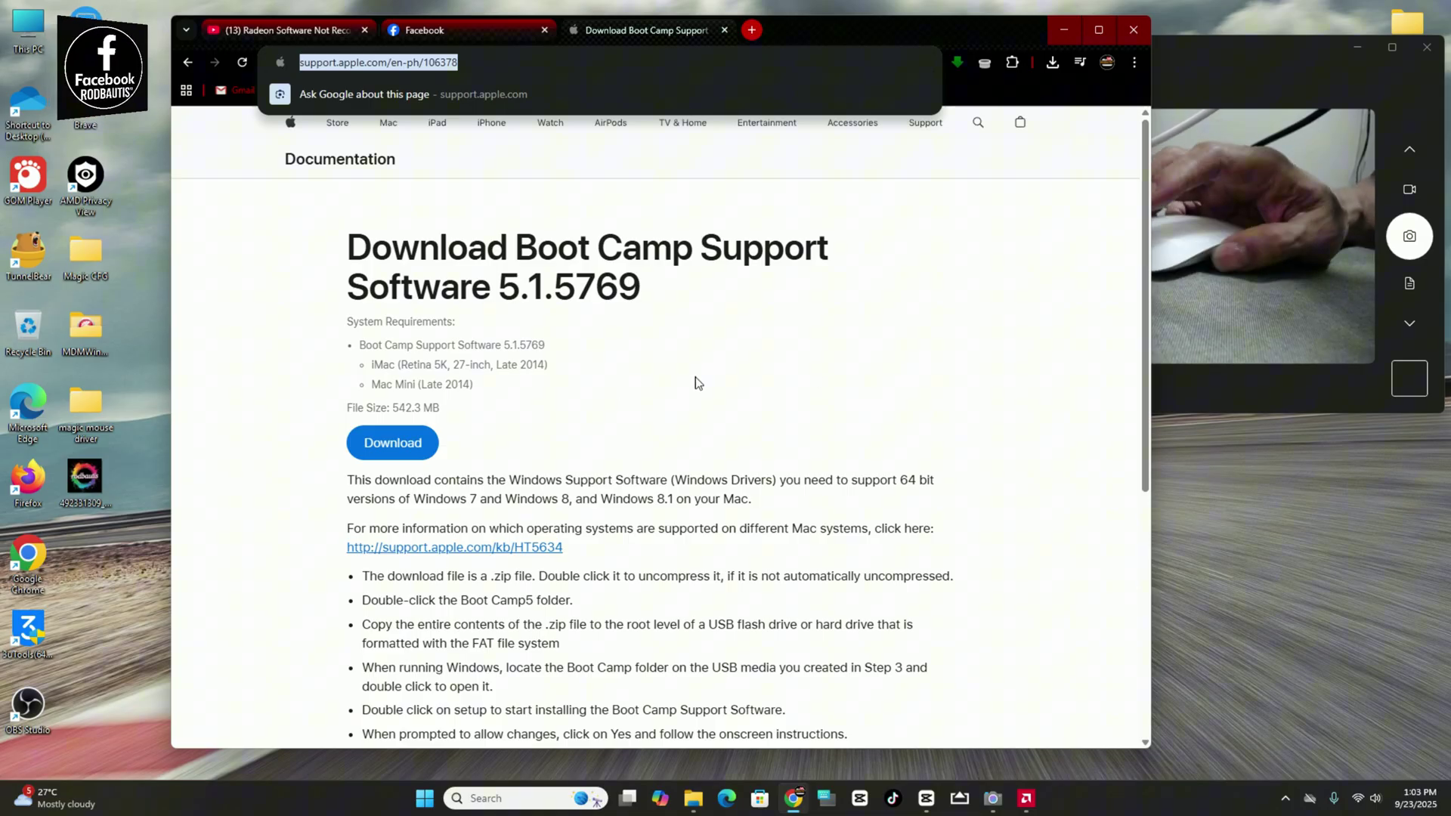
left_click(274, 330)
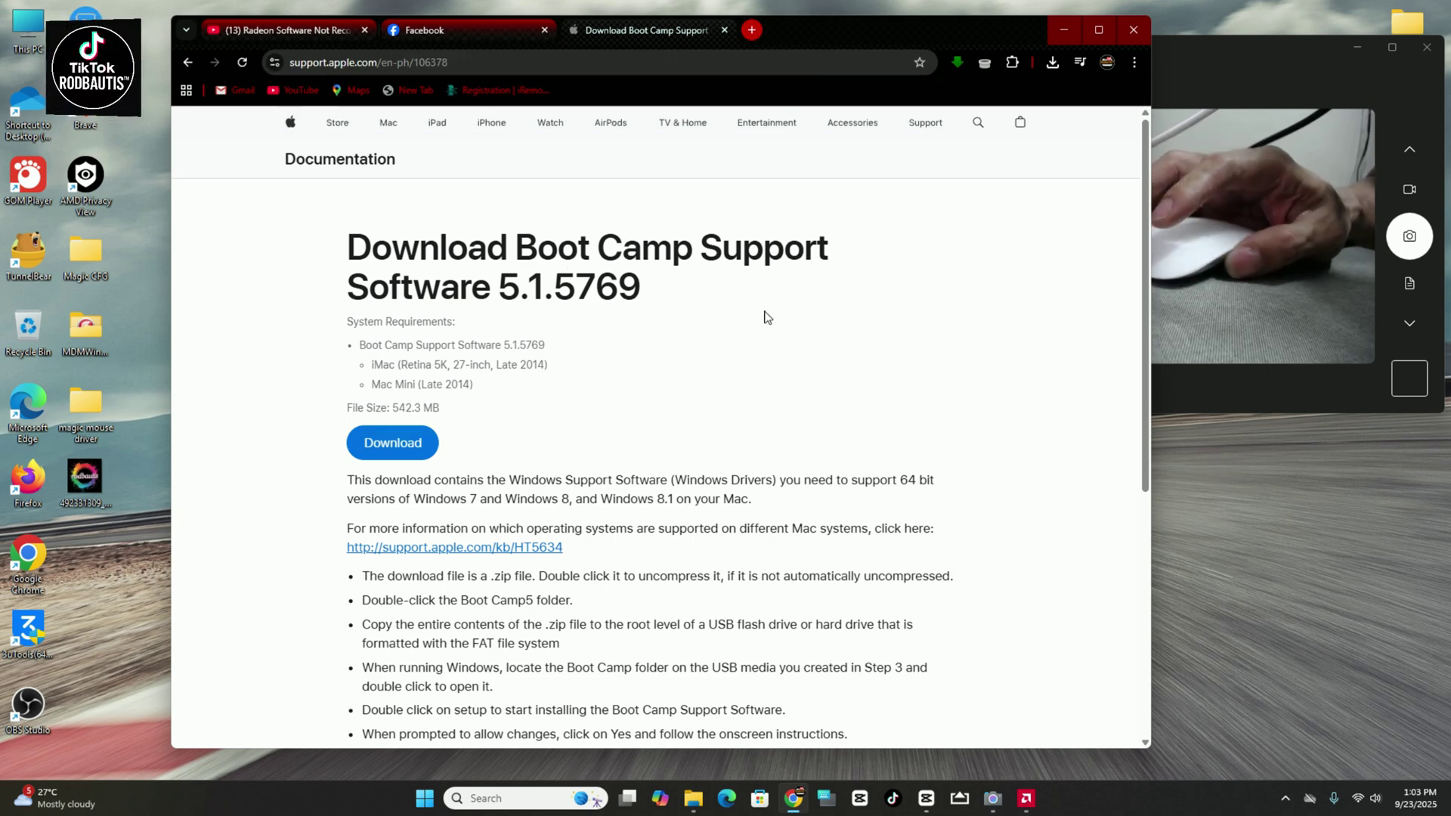
left_click_drag(668, 284, 328, 253)
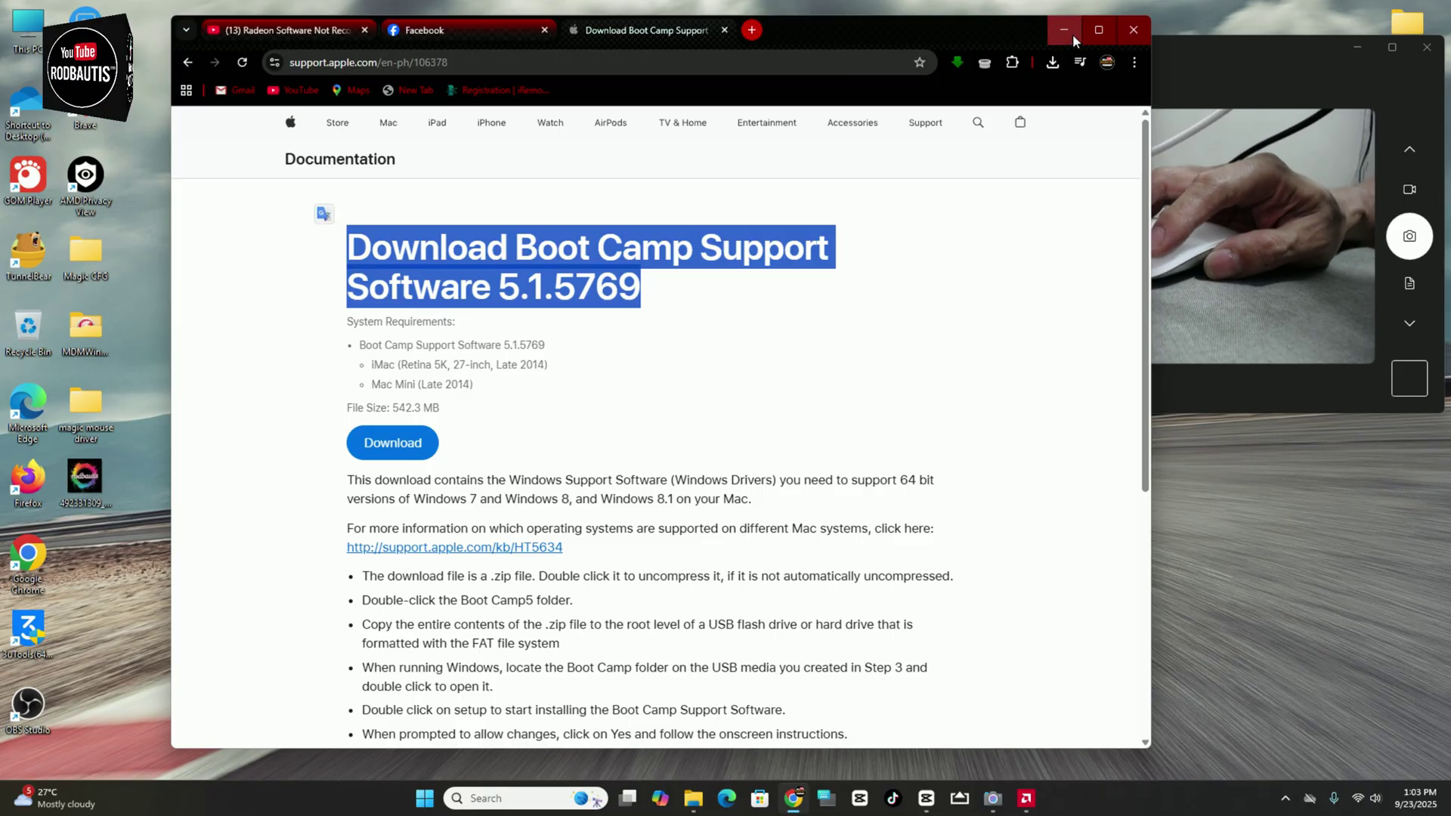
left_click_drag(921, 30, 1032, 26)
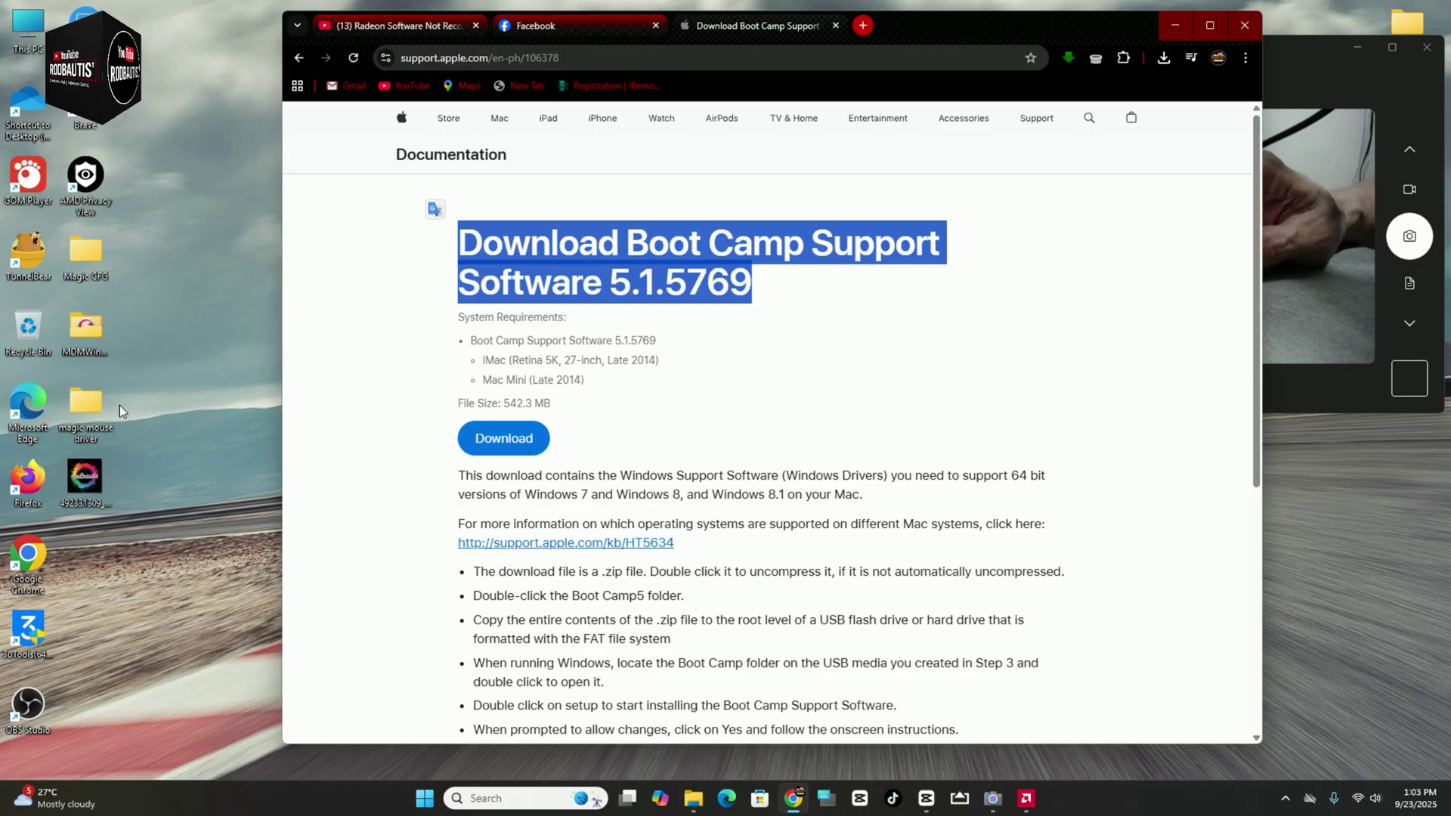
- Browse magic mouse driver > BootCamp > Drivers > Apple and select the AppleWirelessMouse64 installer
double_click(83, 400)
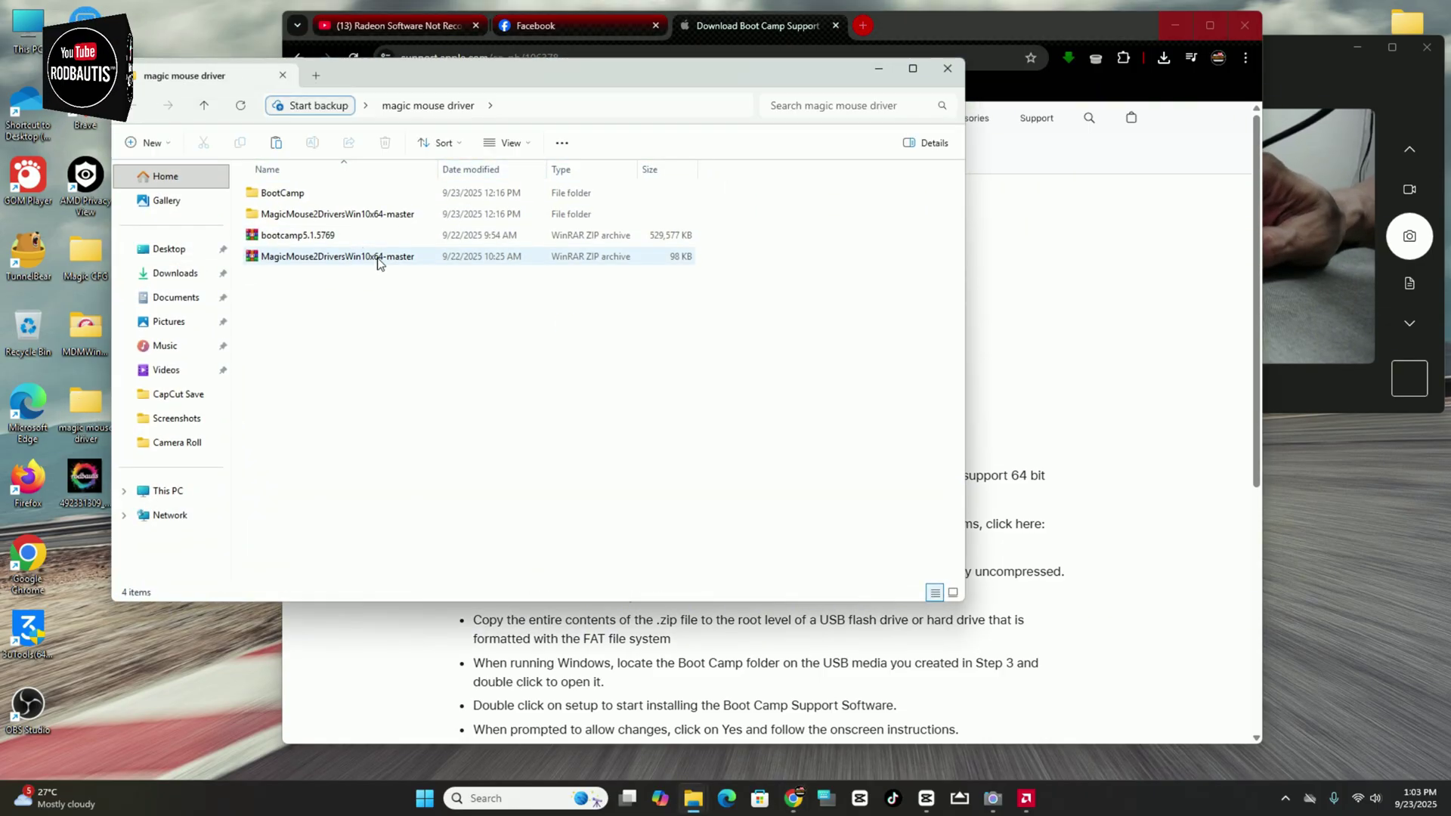
left_click(401, 235)
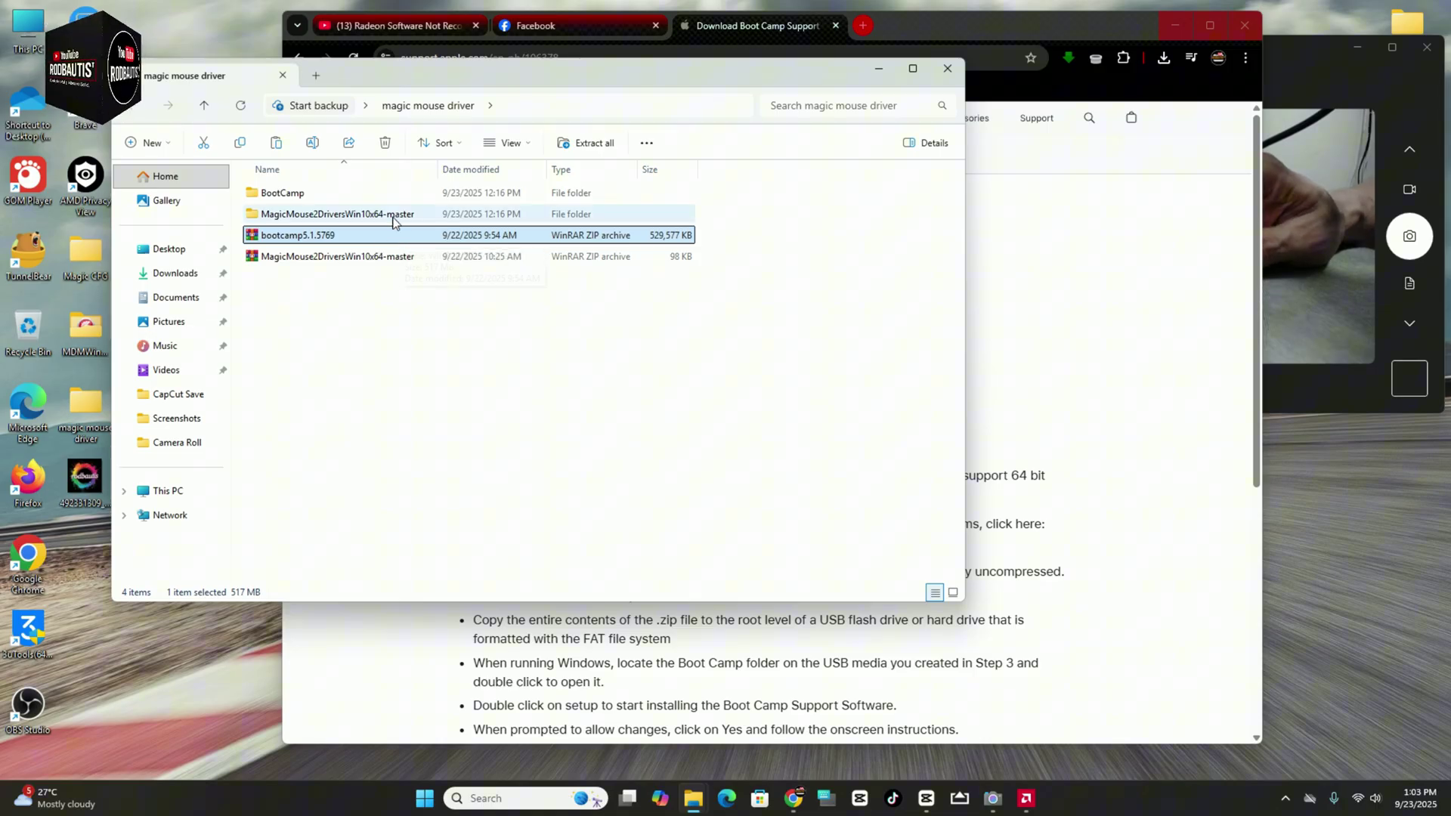
double_click(321, 203)
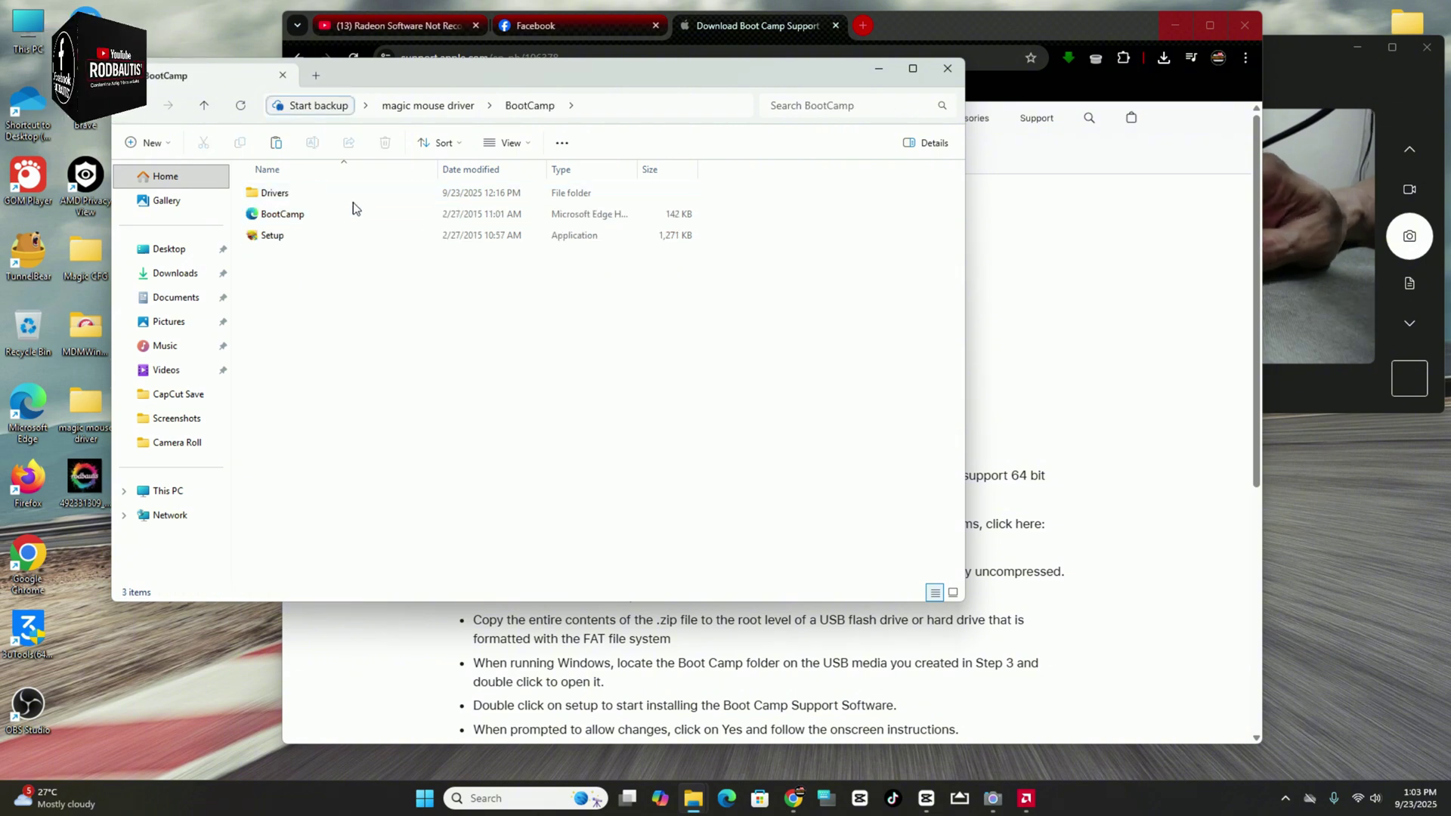
double_click(352, 196)
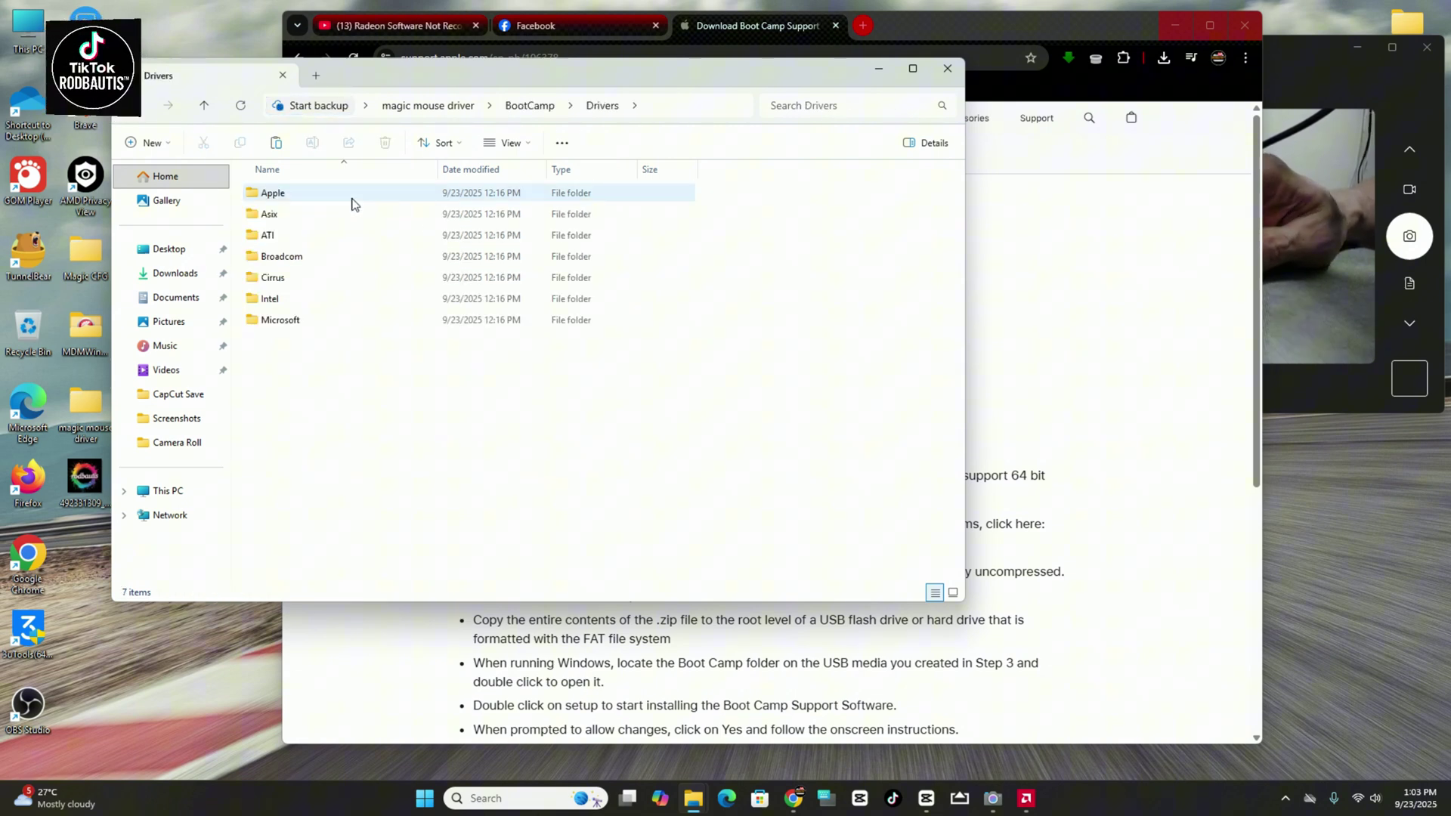
double_click(352, 198)
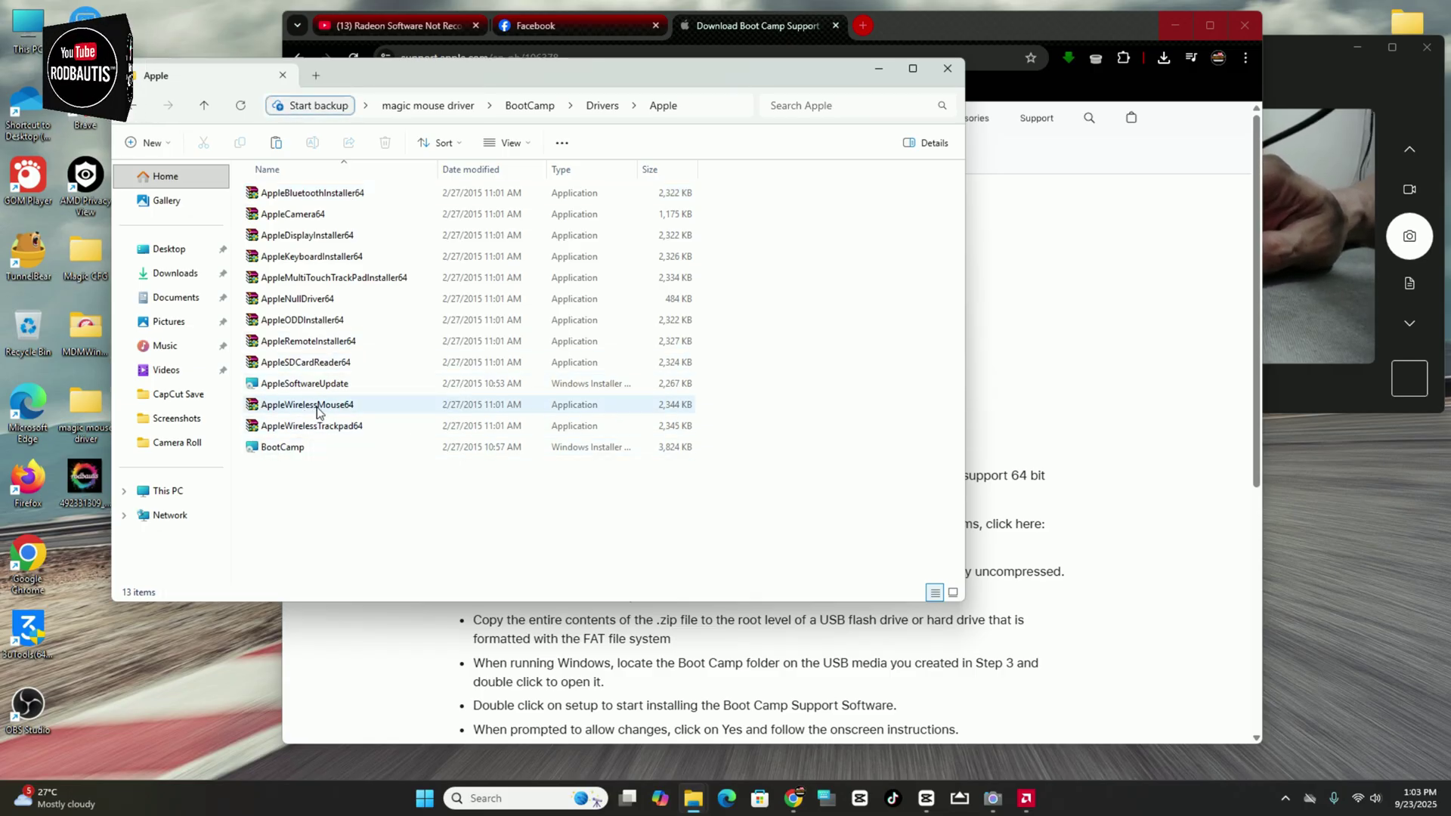
left_click(319, 409)
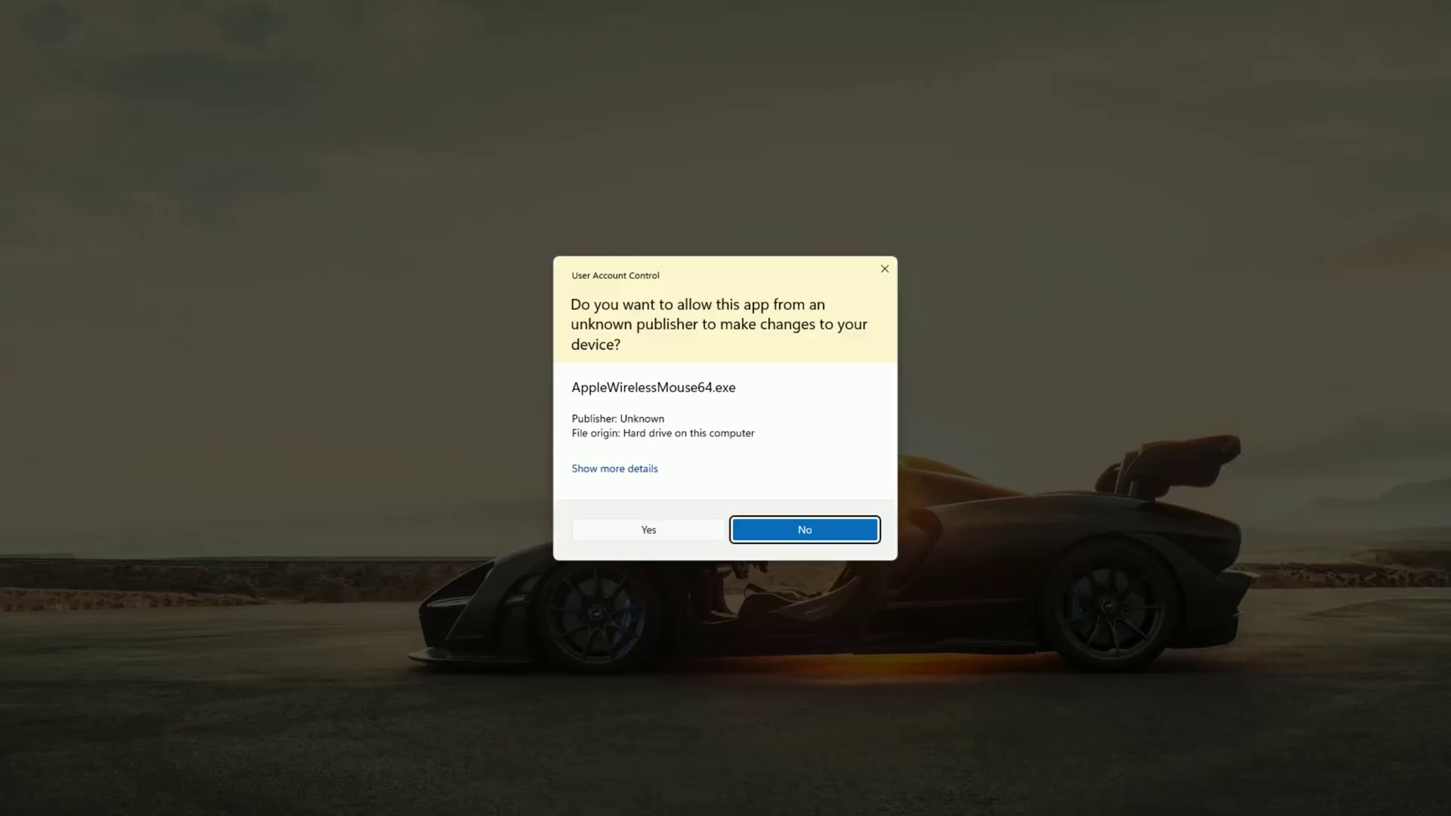
- Approve the AppleWirelessMouse64 installer's UAC prompt, then cancel the Device Driver Installation Wizard
left_click(631, 528)
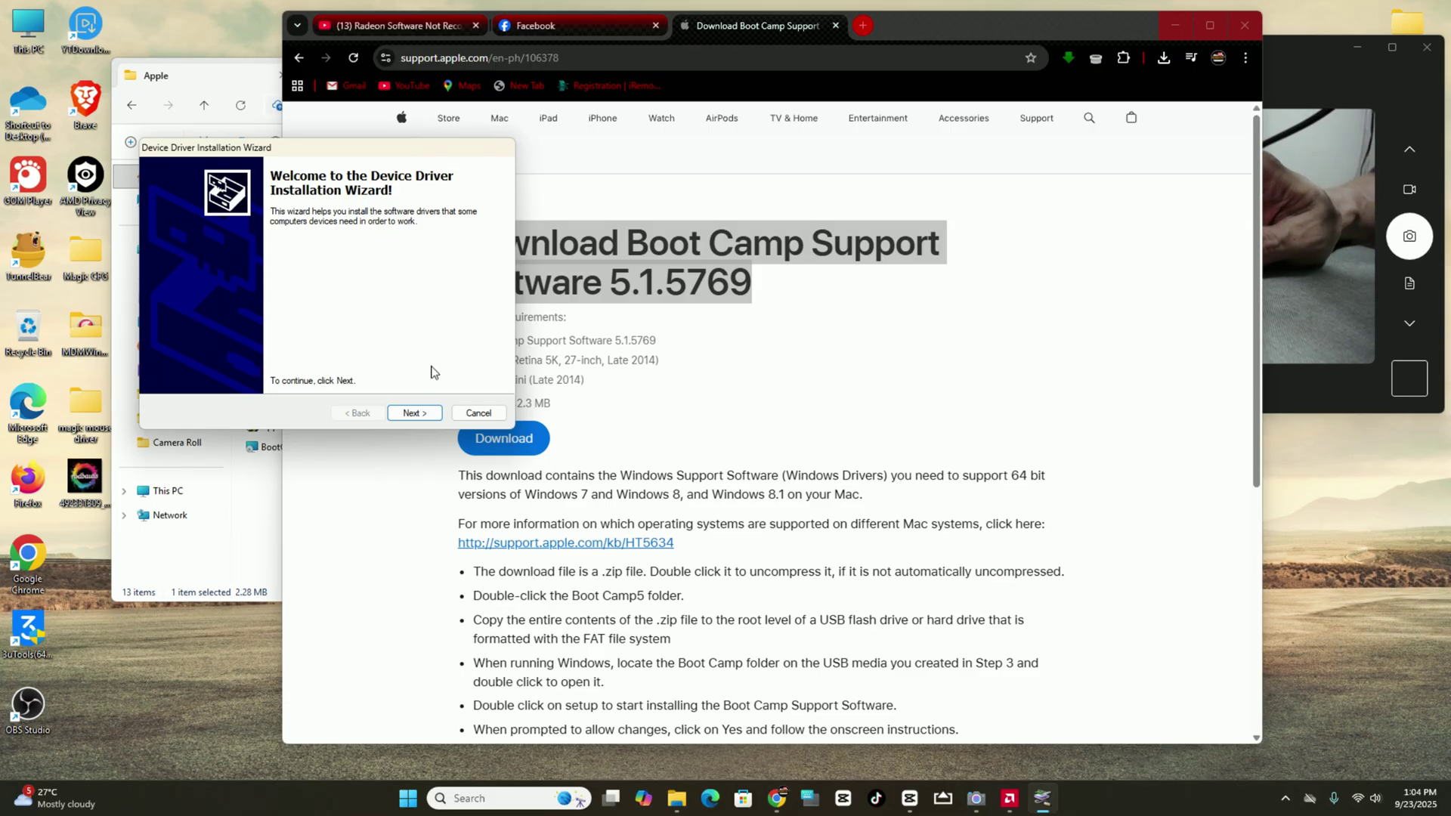
left_click(478, 413)
mouse_move(946, 29)
left_mouse_down()
mouse_move(994, 34)
mouse_move(952, 34)
left_mouse_up()
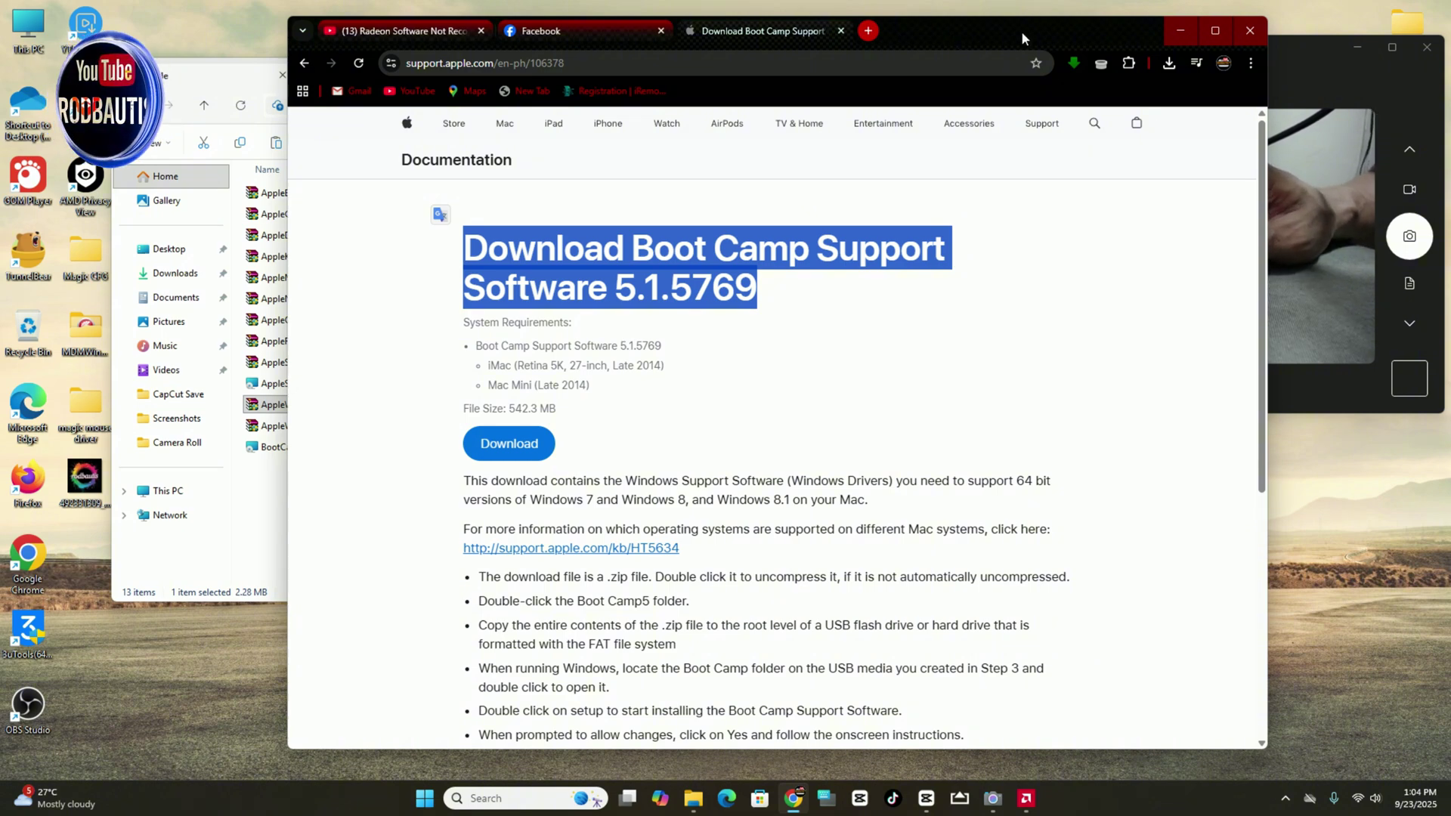
- Bring the Apple drivers folder in front of Chrome, select AppleWirelessMouse64, and narrow the window
left_click_drag(1022, 31, 1008, 58)
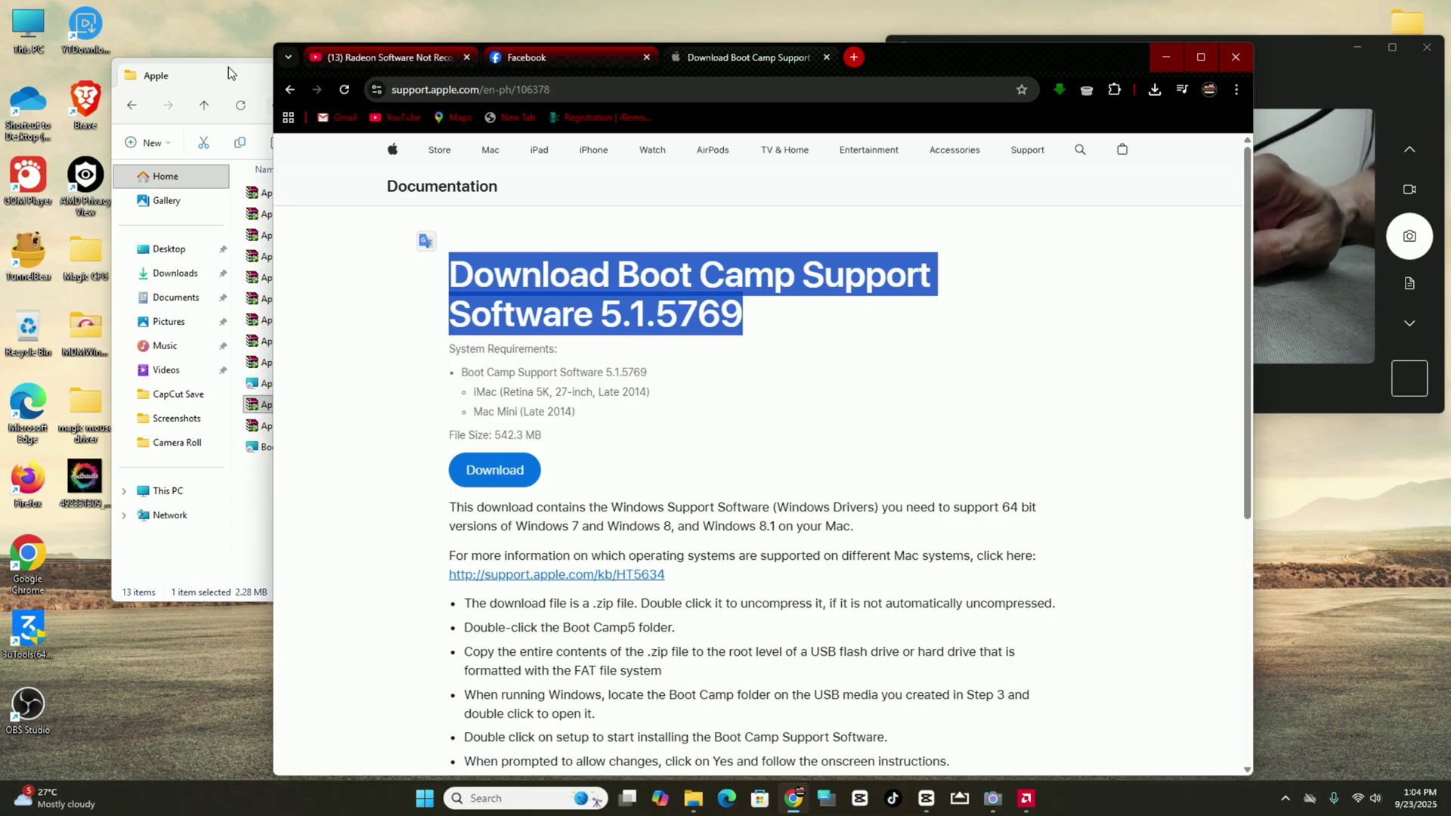
left_click_drag(230, 76, 369, 88)
left_click_drag(608, 89, 383, 171)
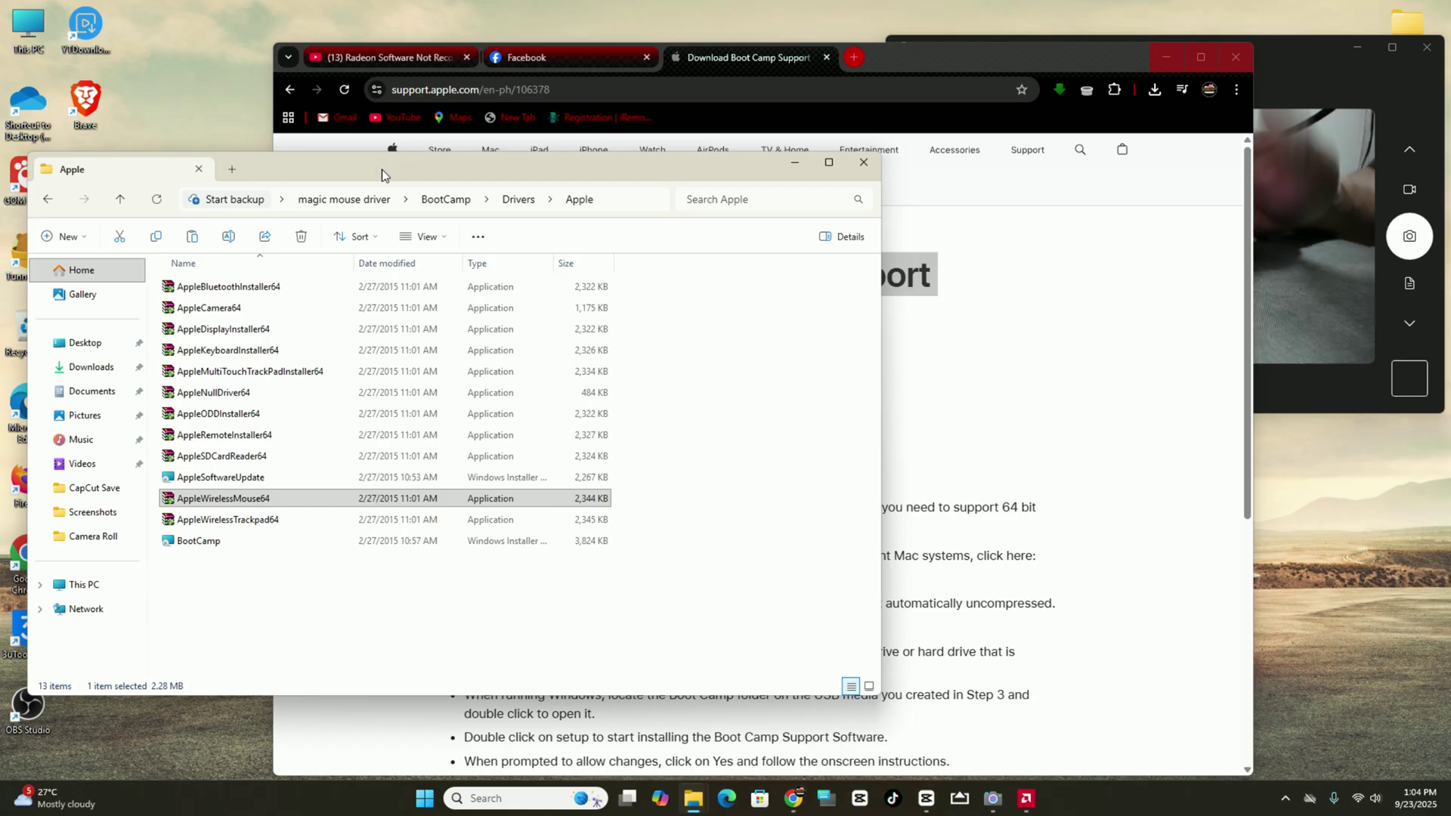
left_click(241, 505)
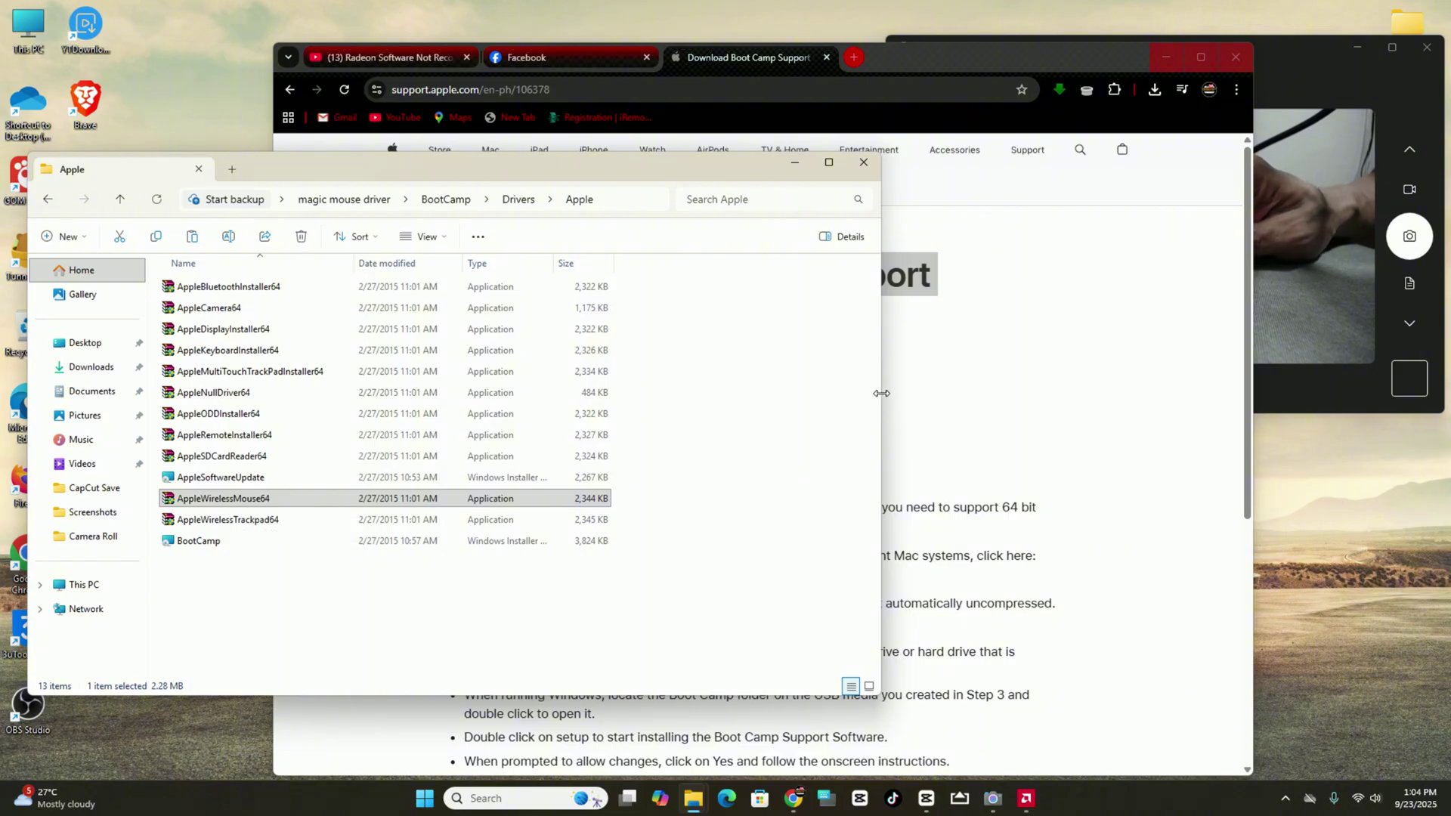
left_click_drag(880, 395, 633, 403)
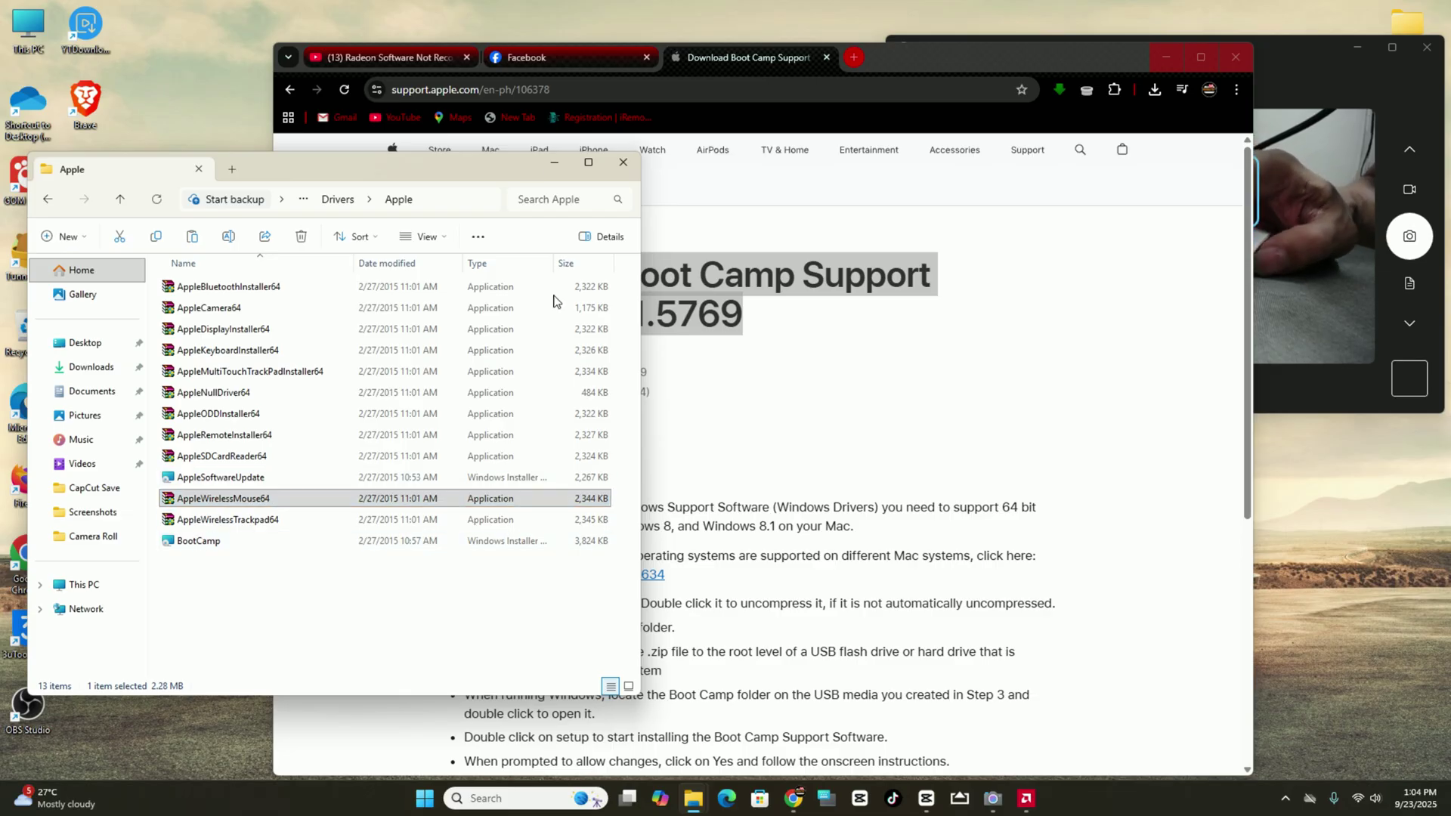
left_click_drag(295, 163, 307, 159)
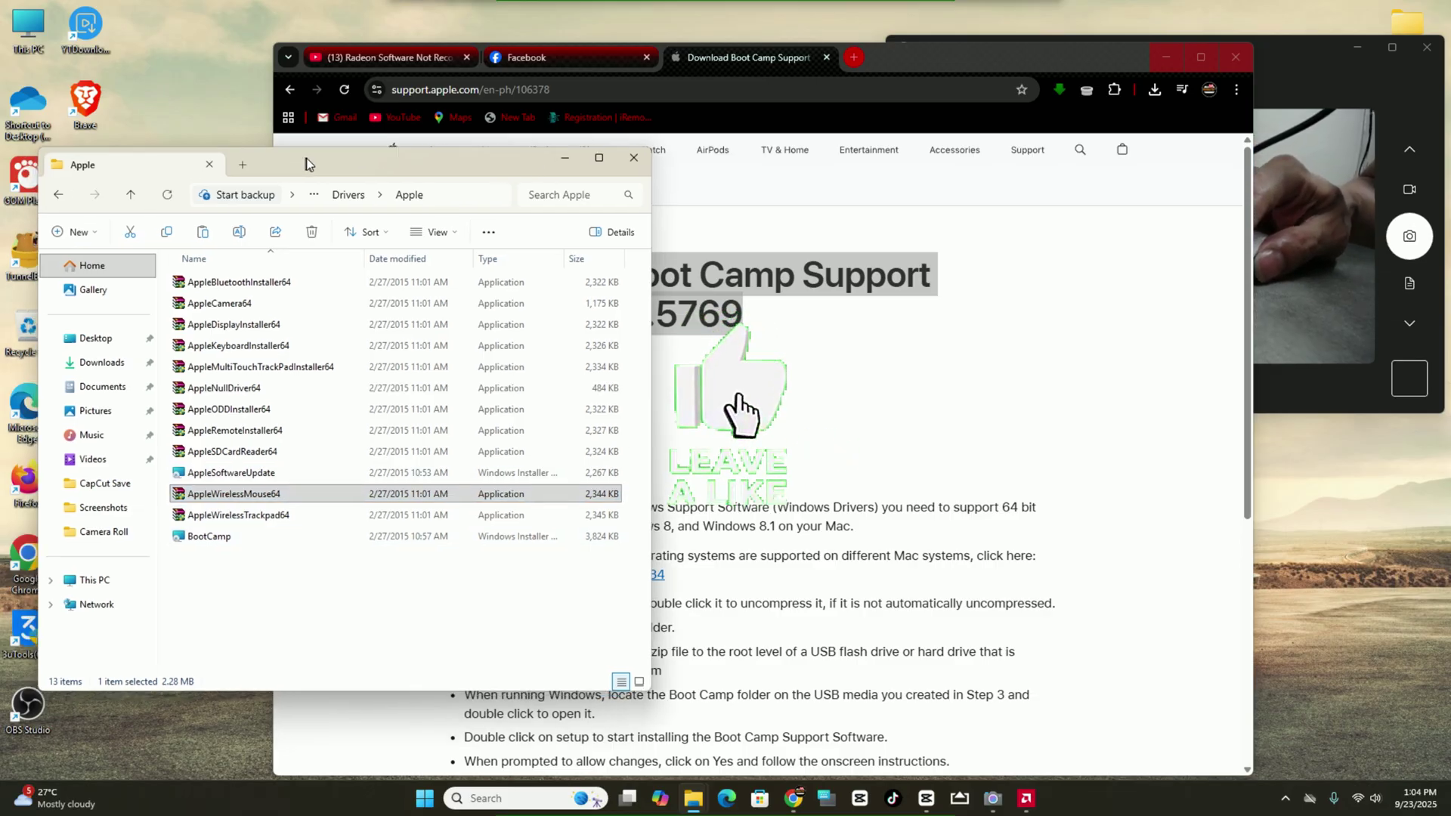
- Go back three levels to 'magic mouse driver', open MagicMouse2DriversWin10x64-master, and select AppleWirelessTrackpad
left_click(58, 198)
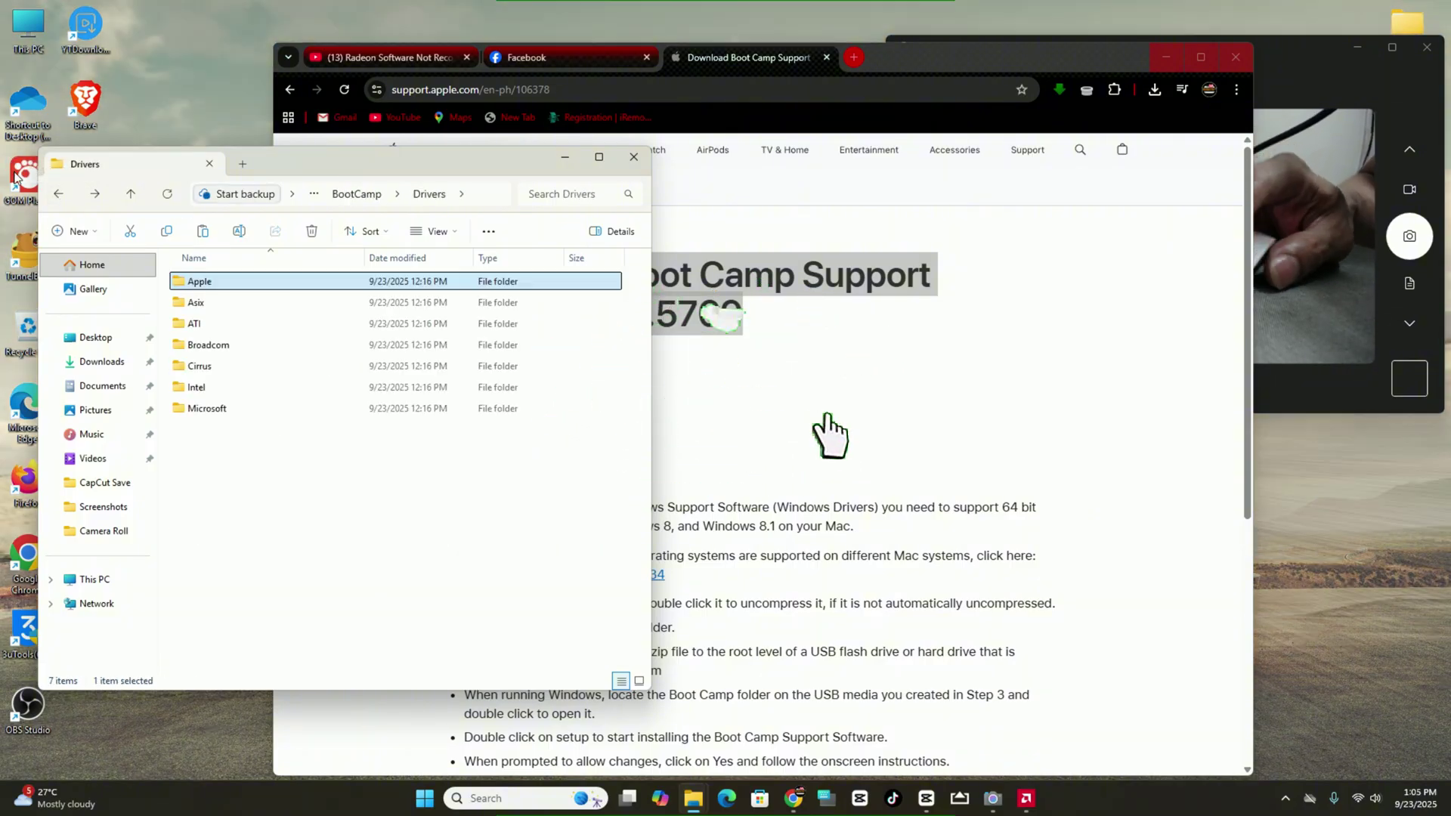
left_click(55, 198)
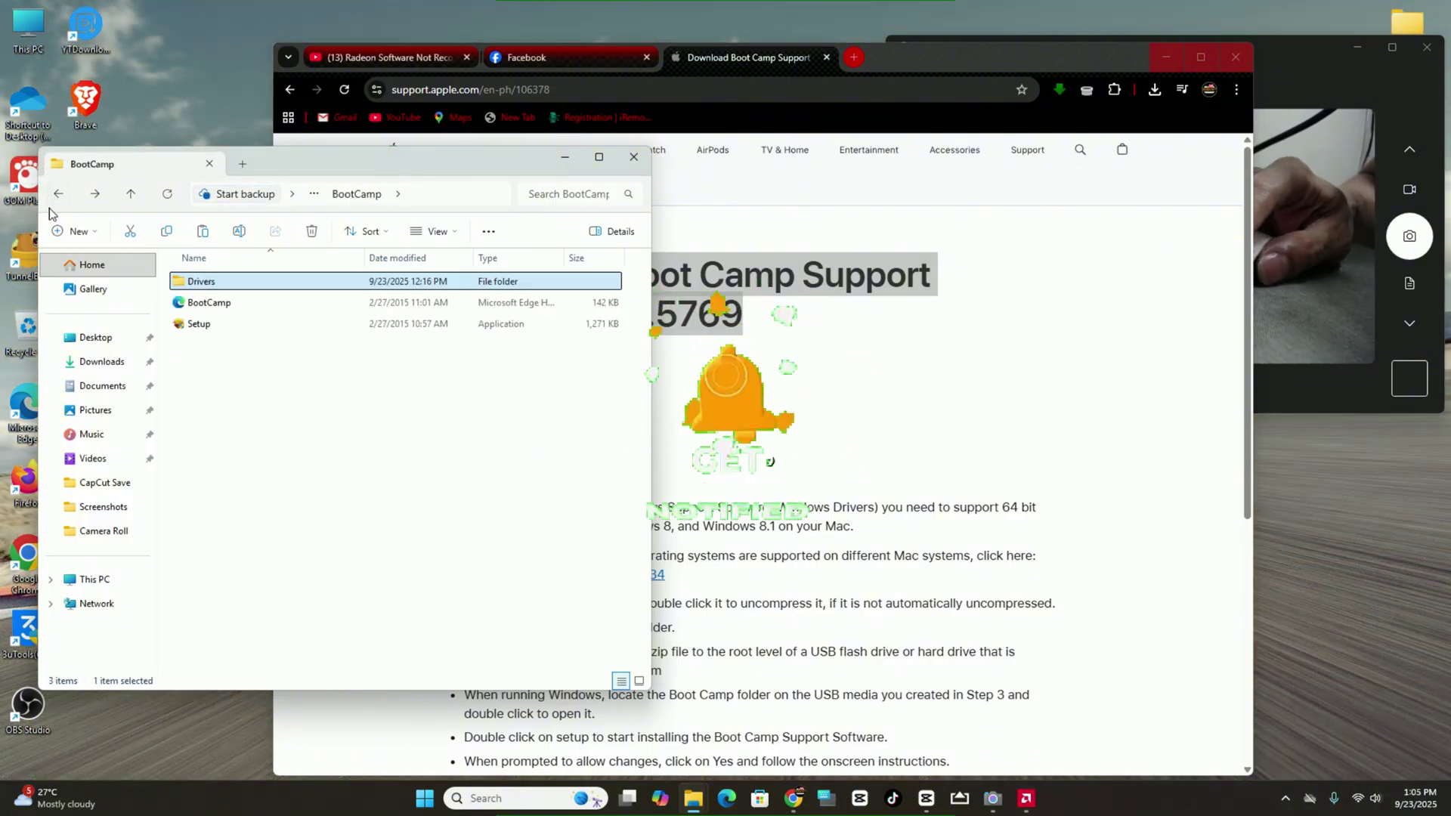
left_click(56, 197)
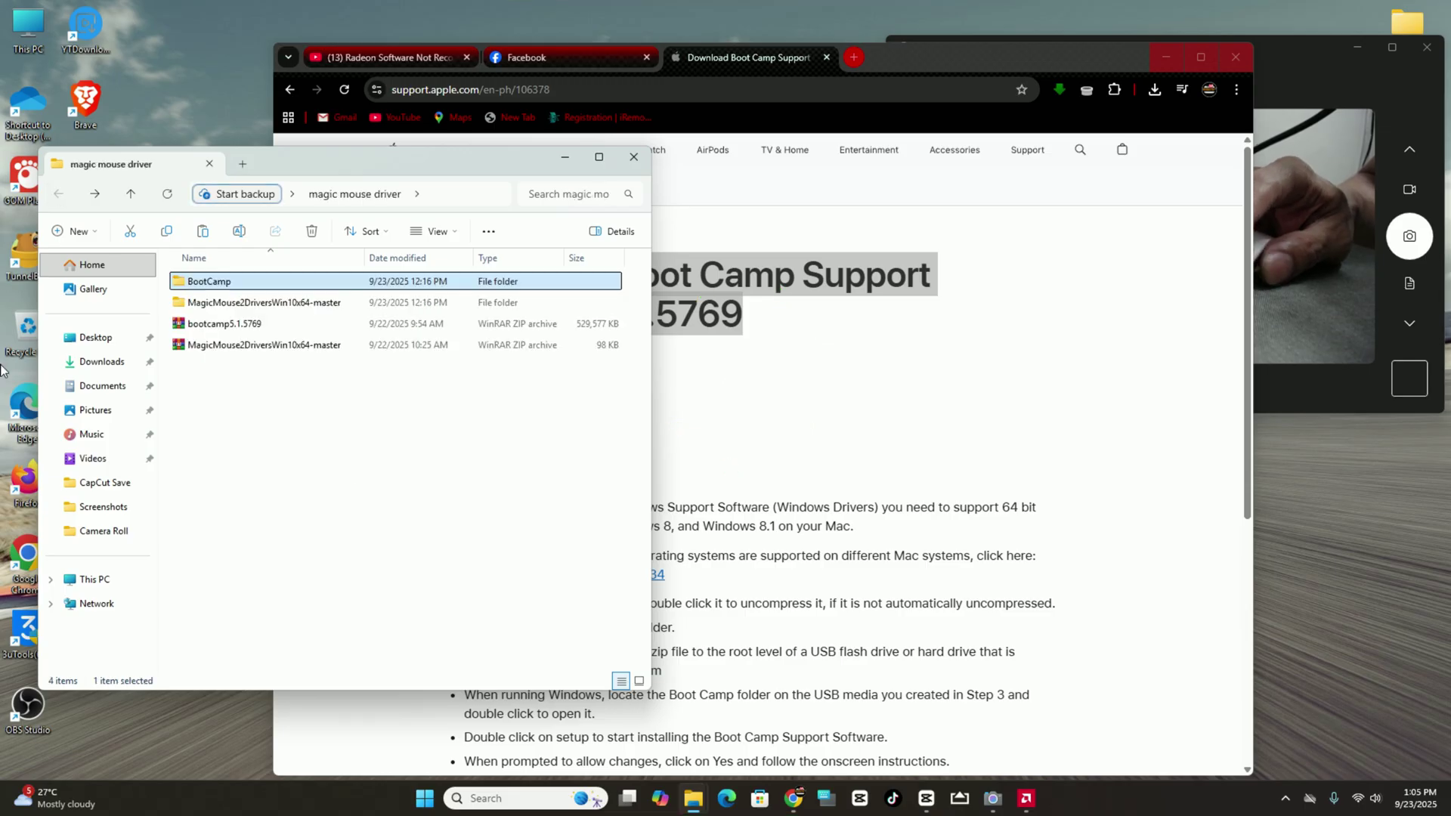
left_click(290, 303)
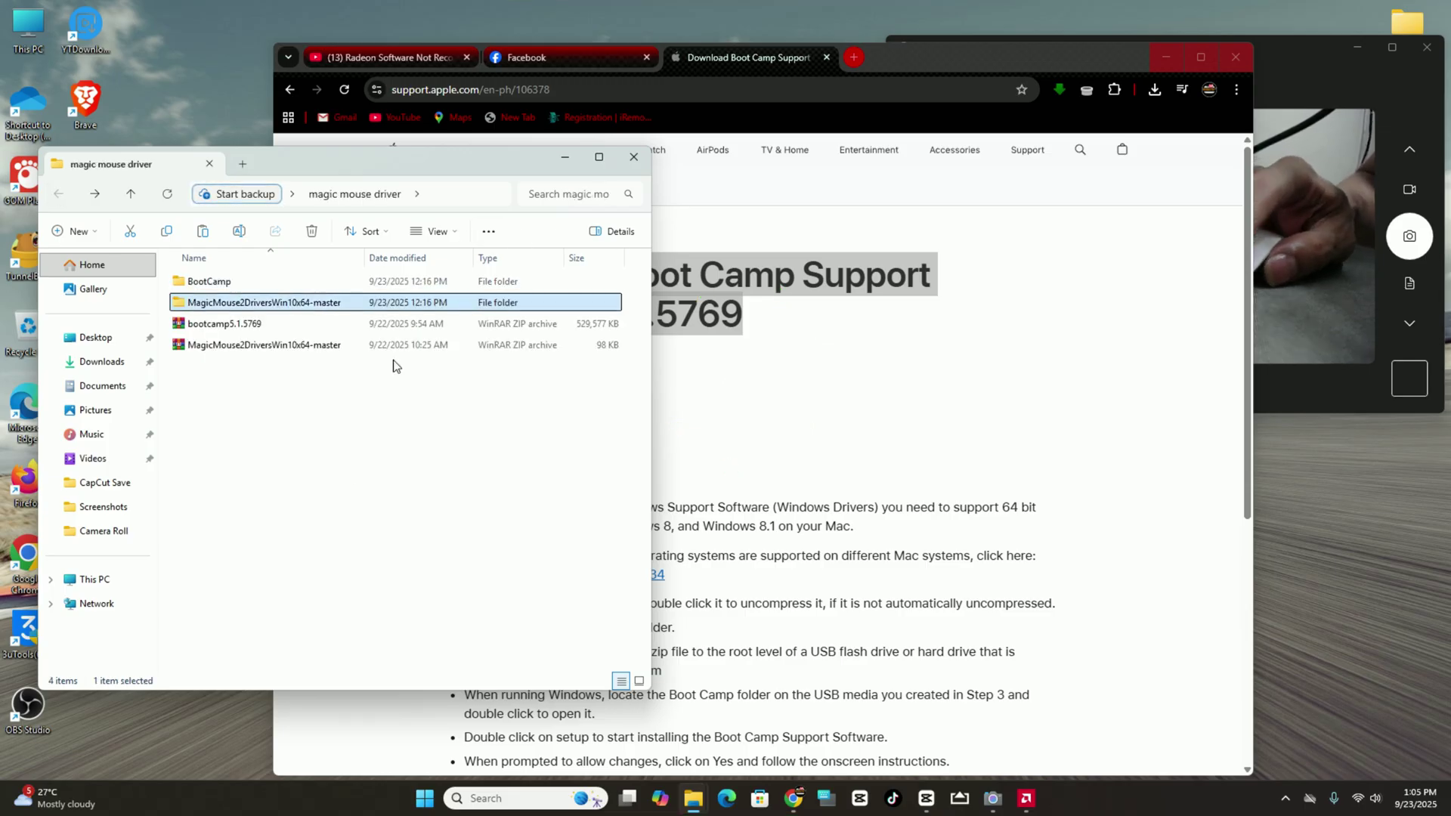
double_click(279, 303)
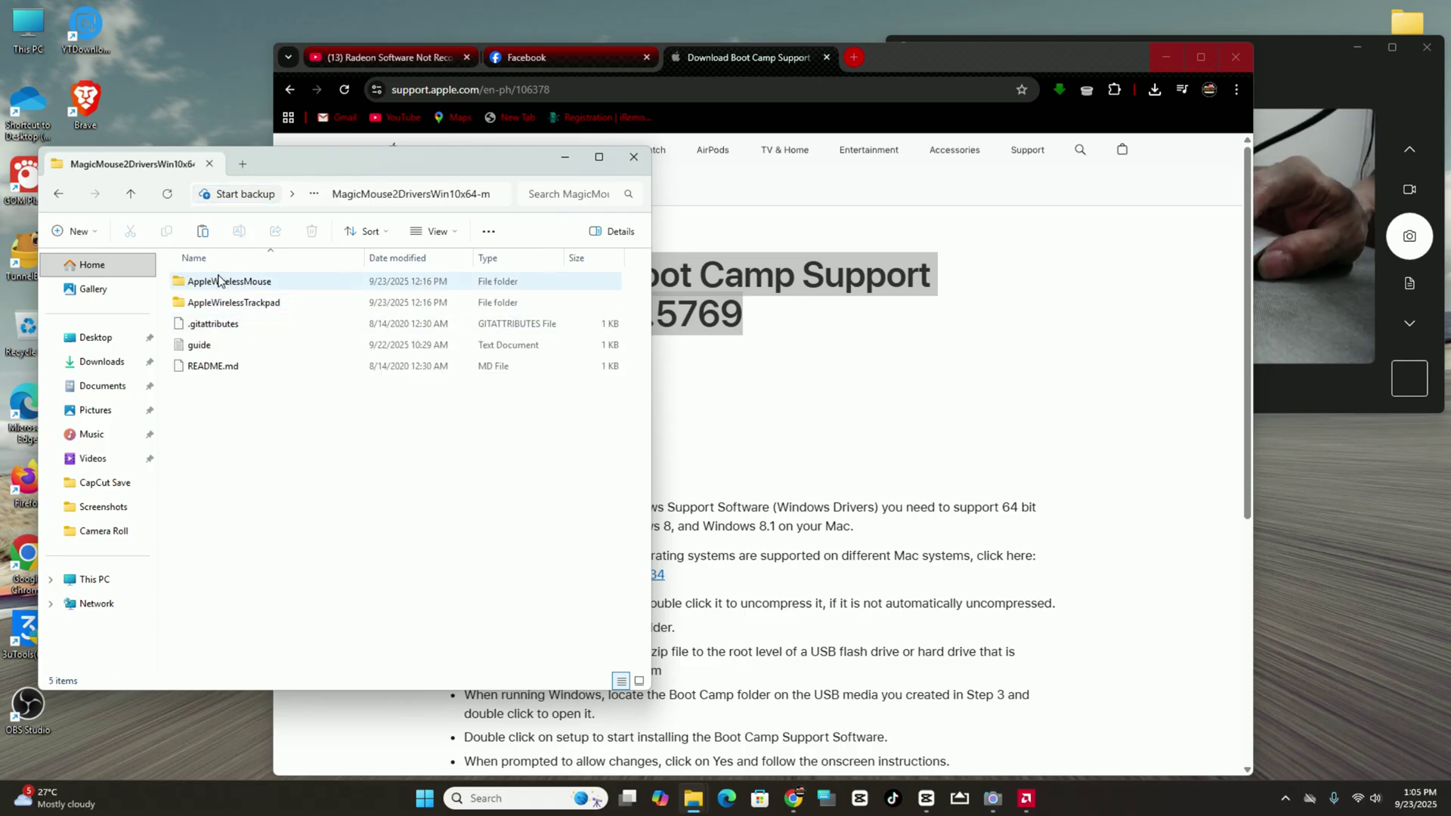
left_click(254, 285)
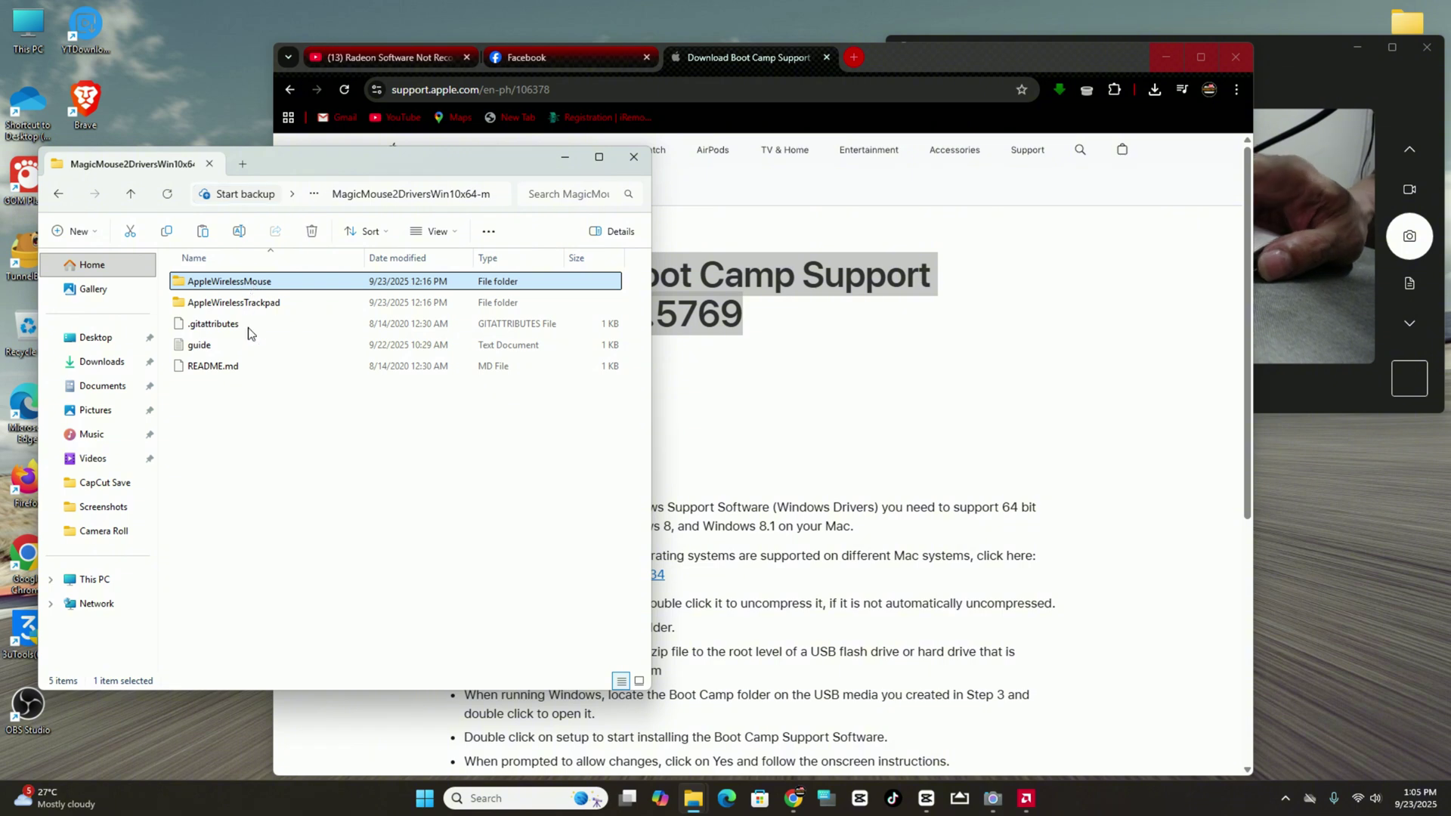
left_click(254, 306)
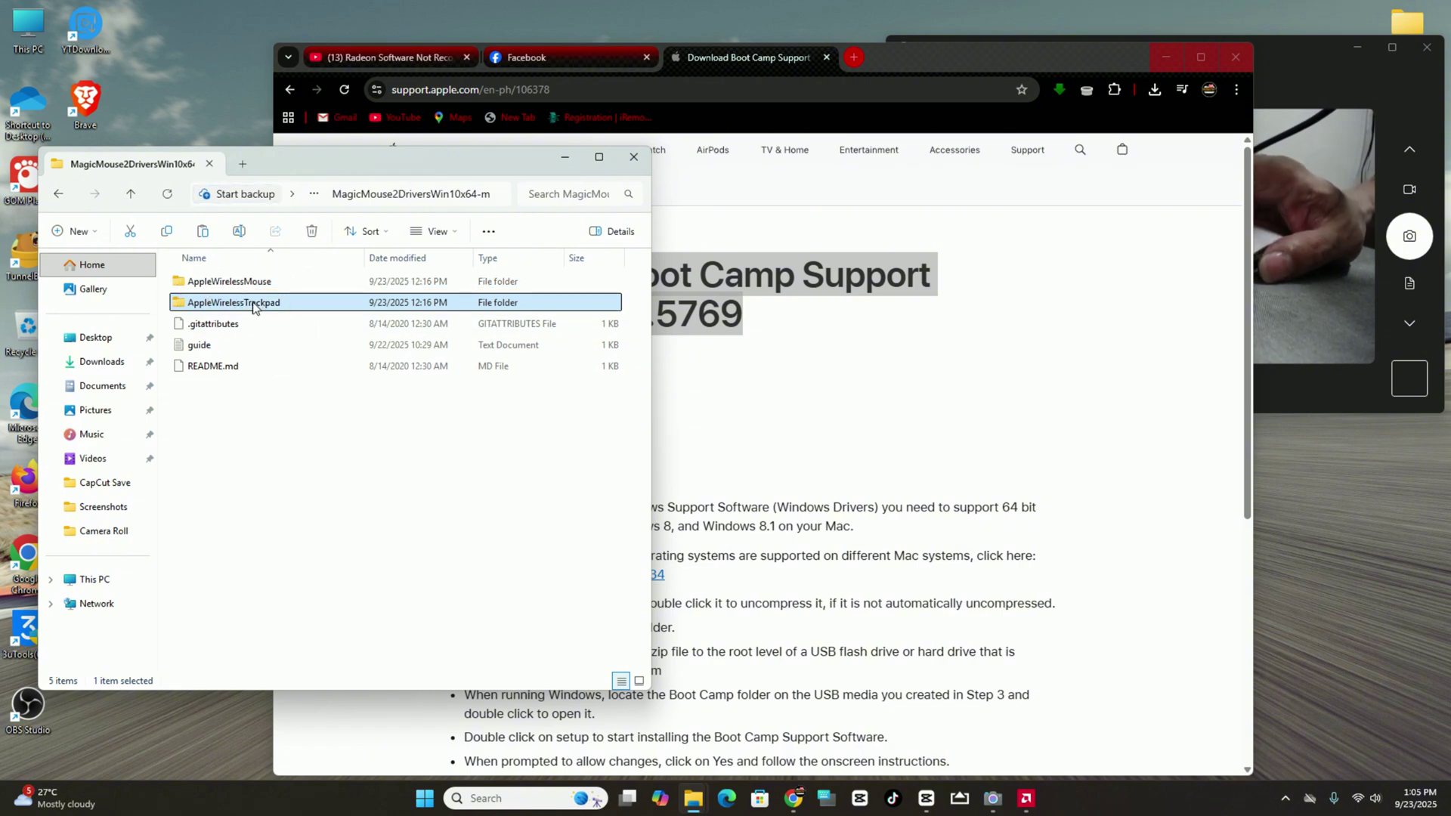
left_click(254, 306)
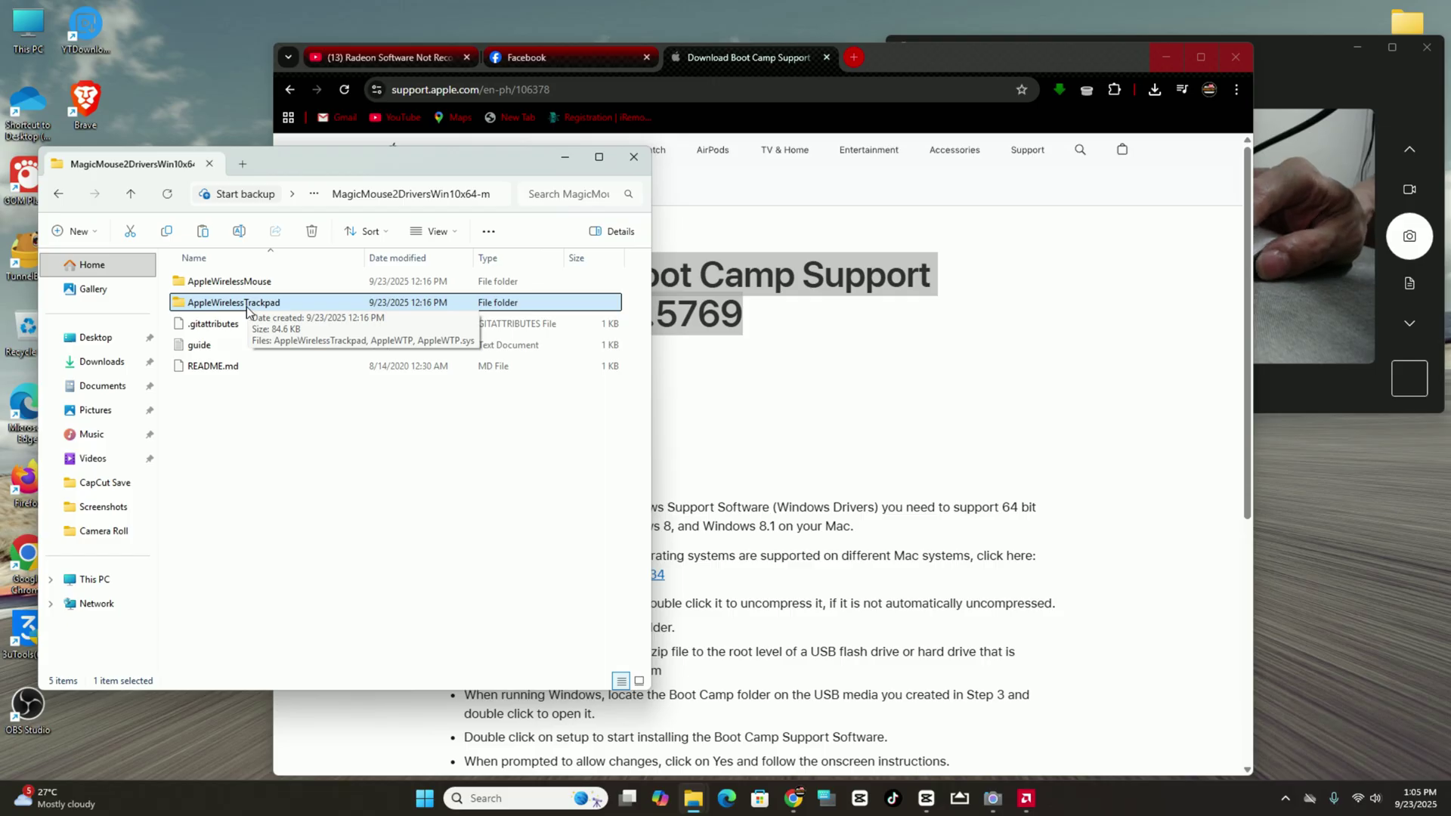
double_click(246, 307)
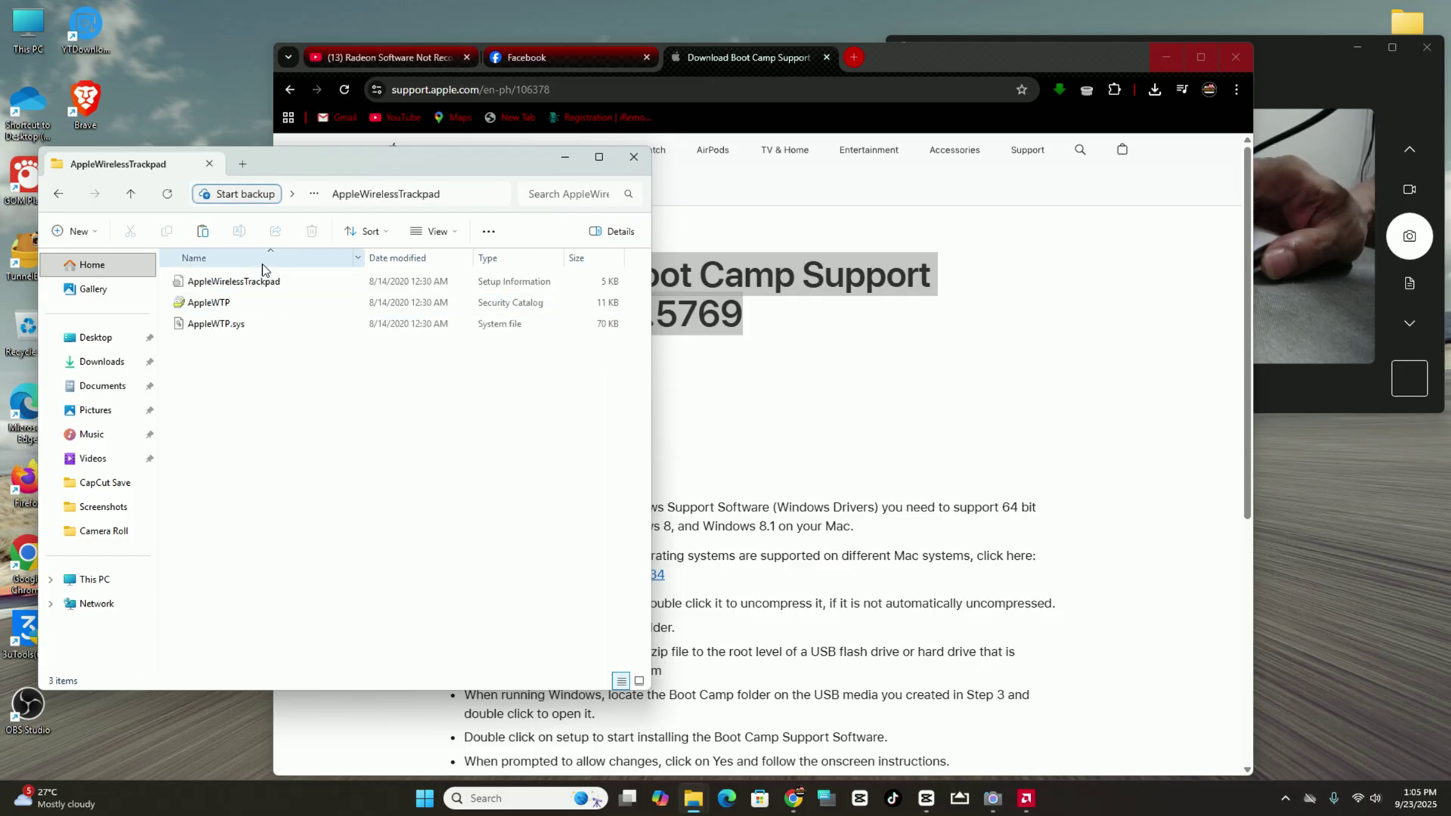
left_click_drag(295, 160, 287, 187)
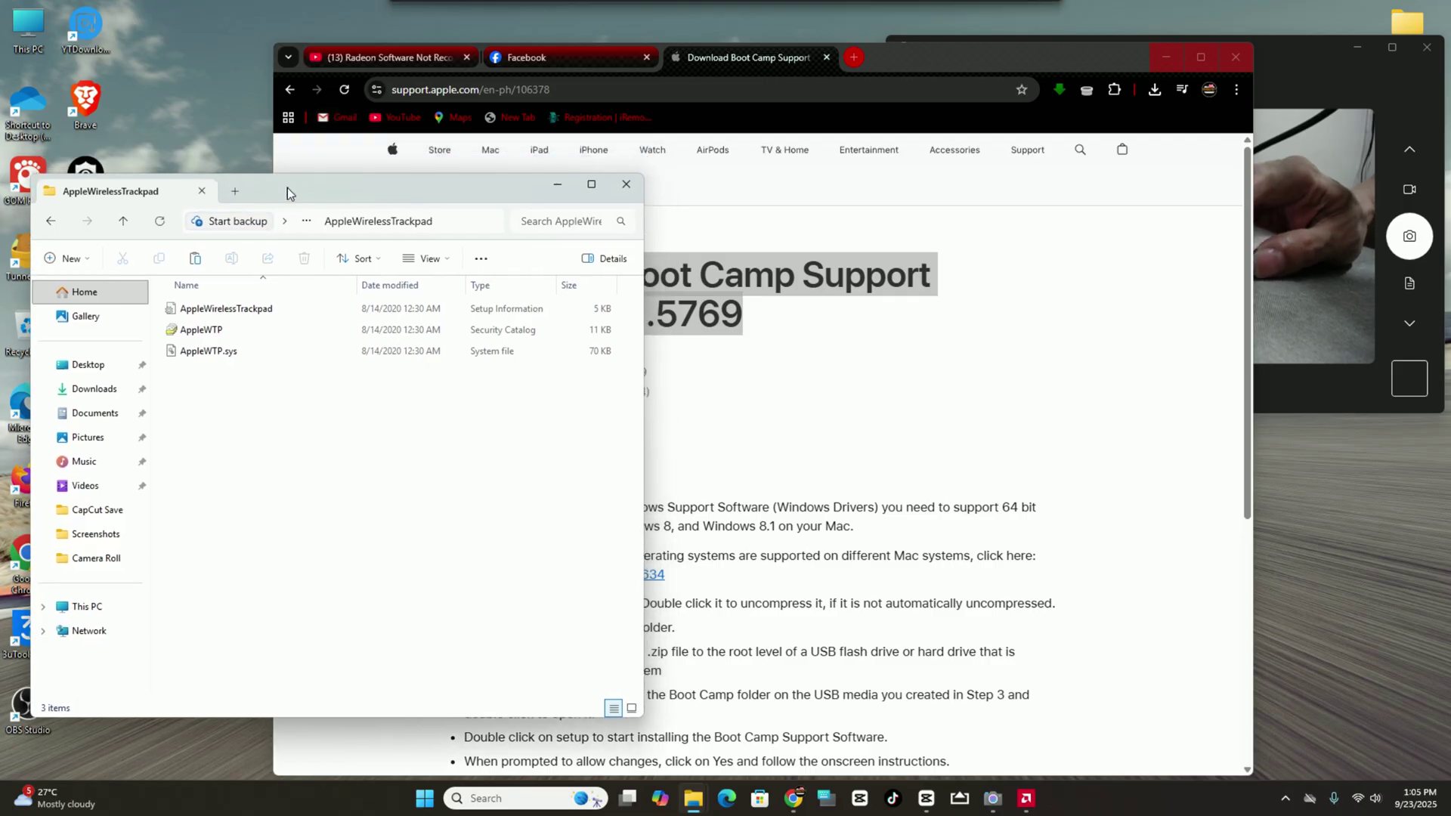
right_click(233, 308)
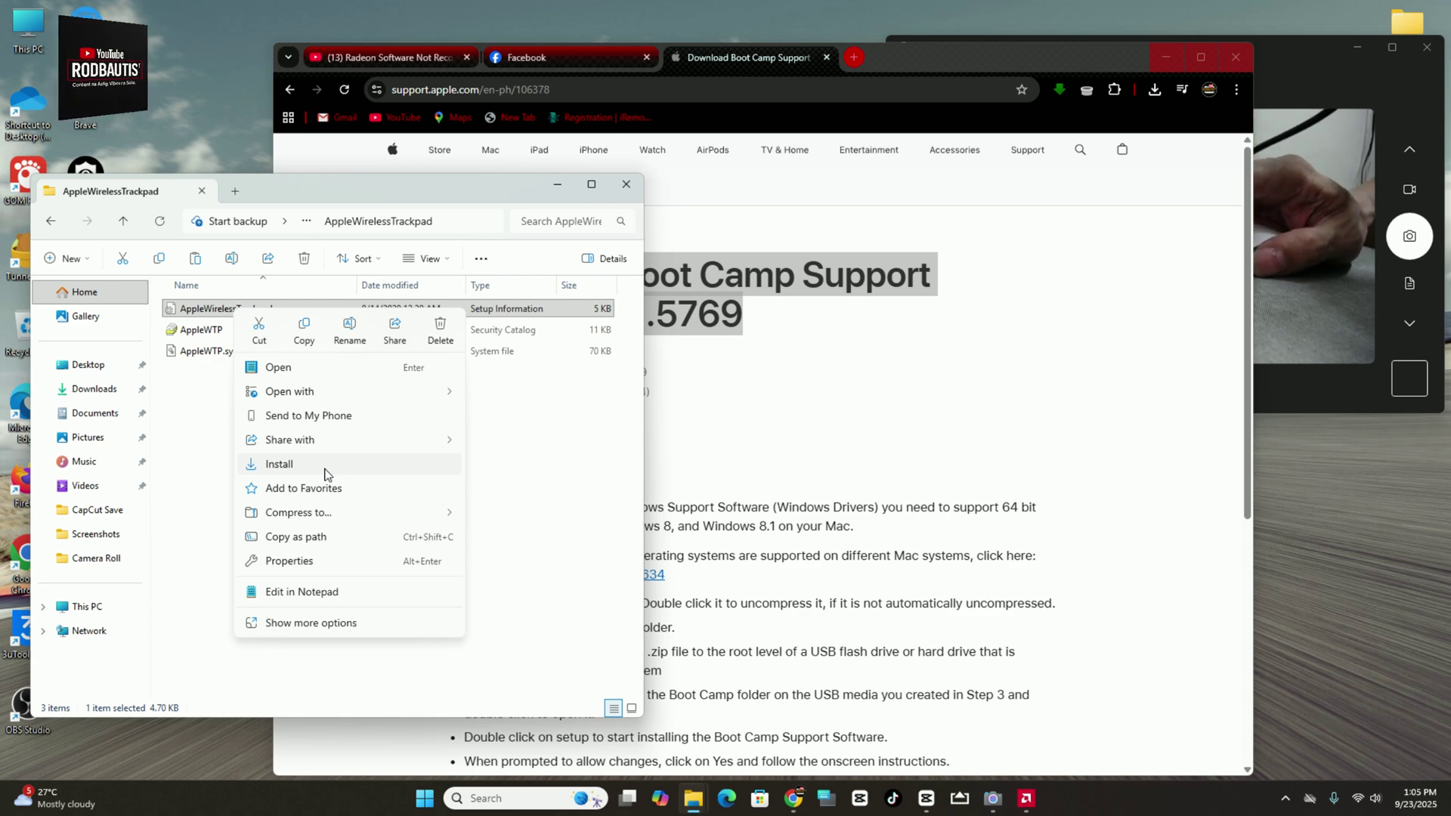
left_click(53, 227)
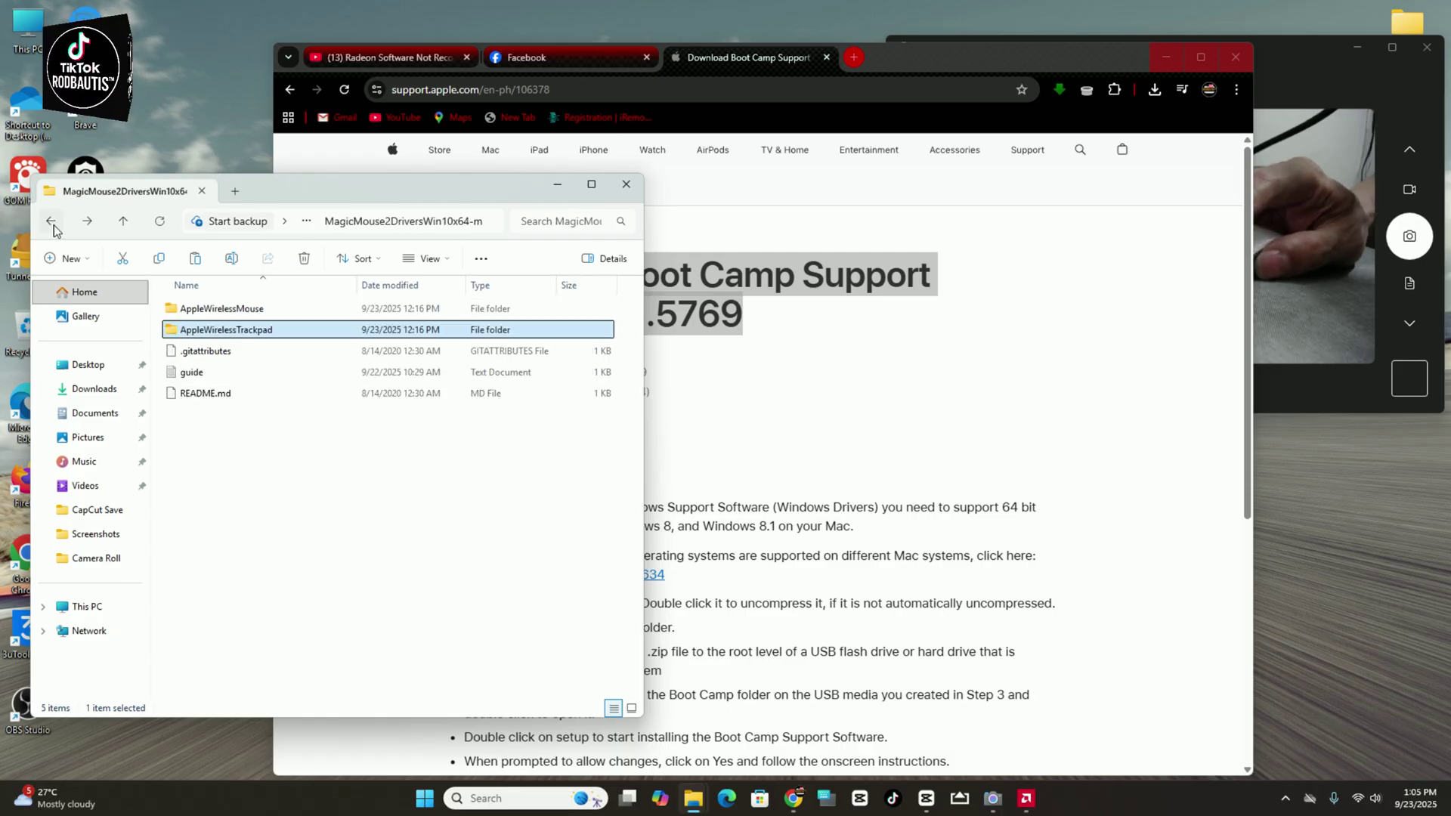
- Open the AppleWirelessMouse folder and show the actions for its setup information file
left_click(256, 311)
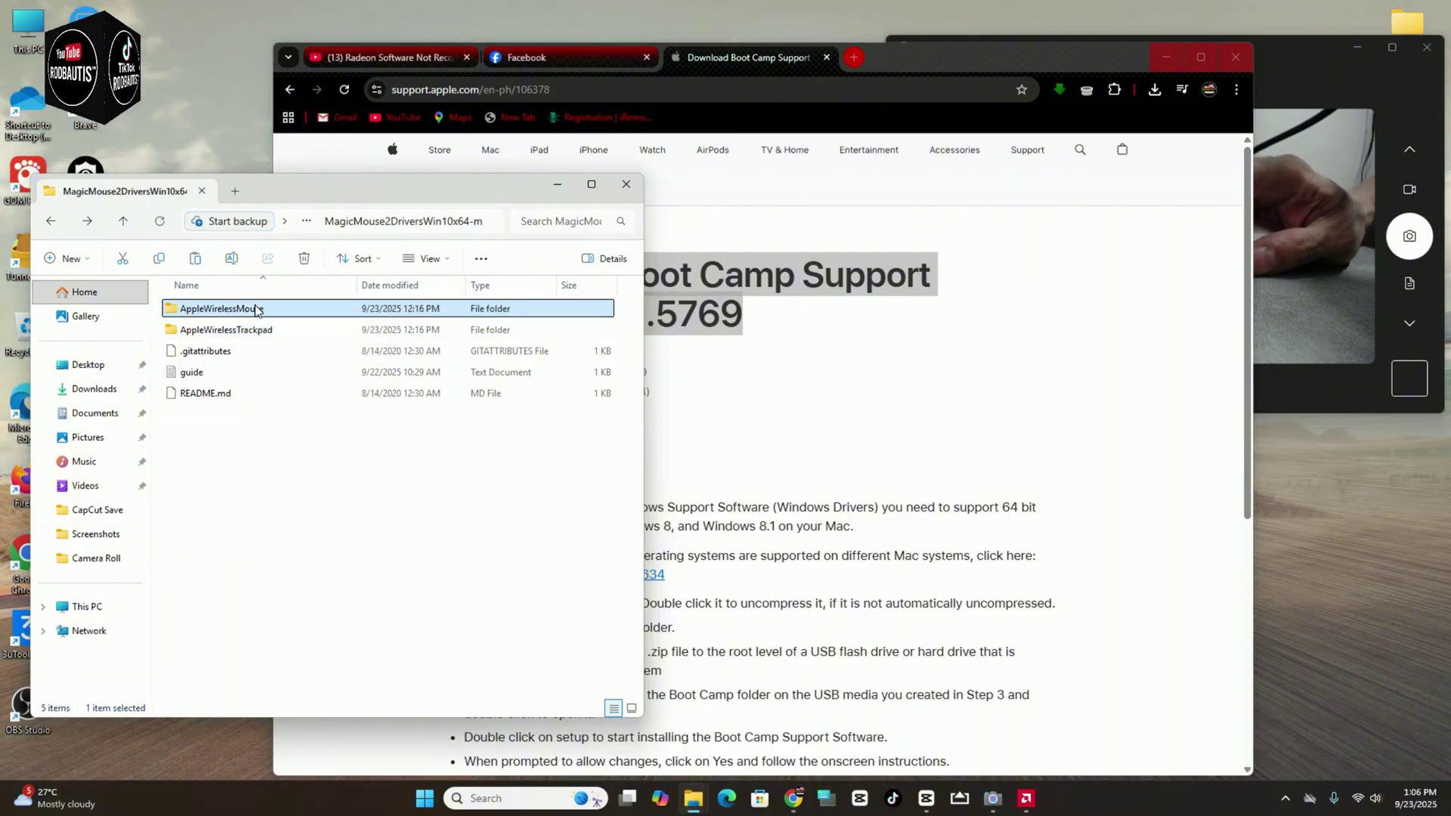
double_click(255, 310)
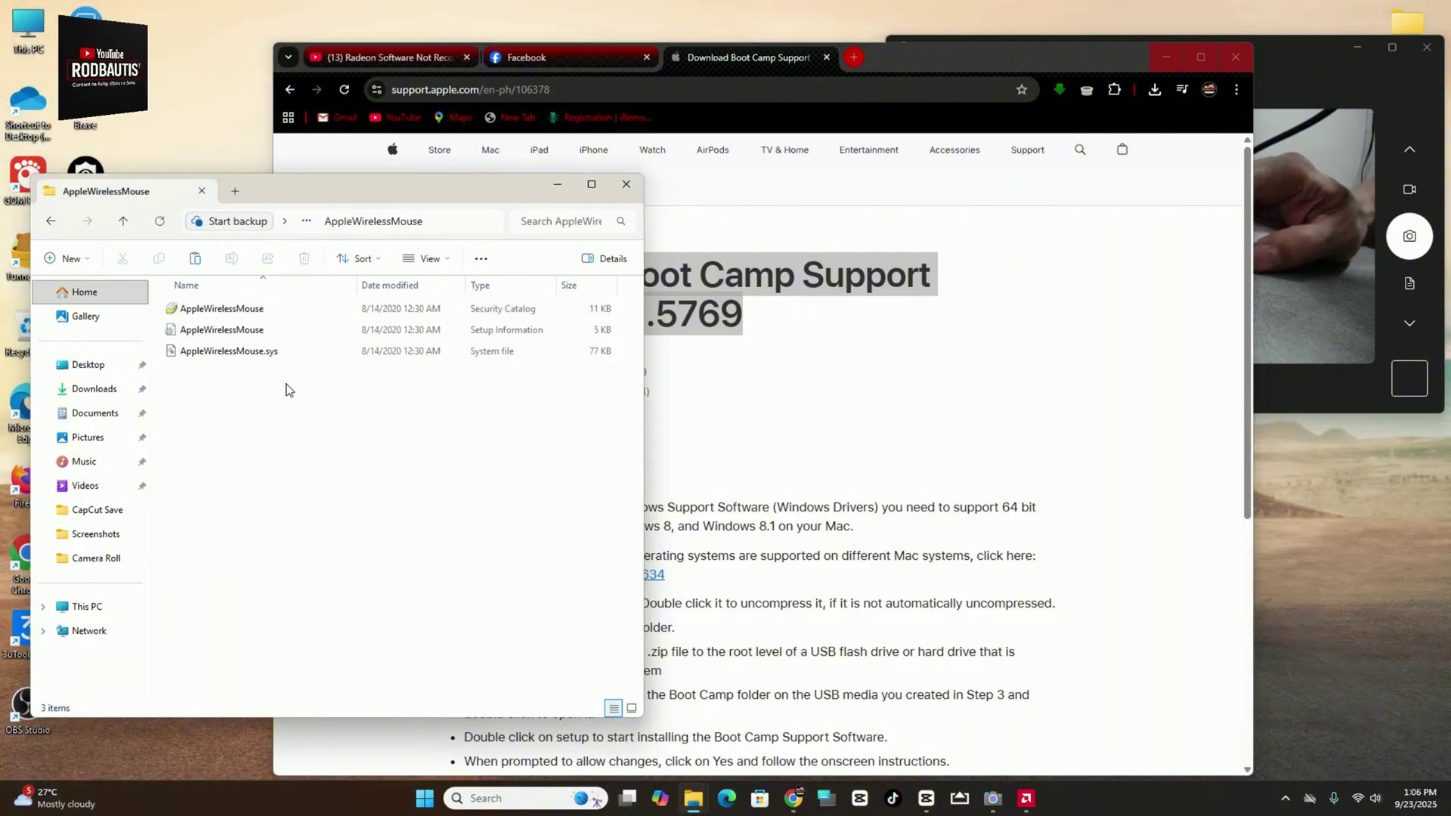
right_click(223, 333)
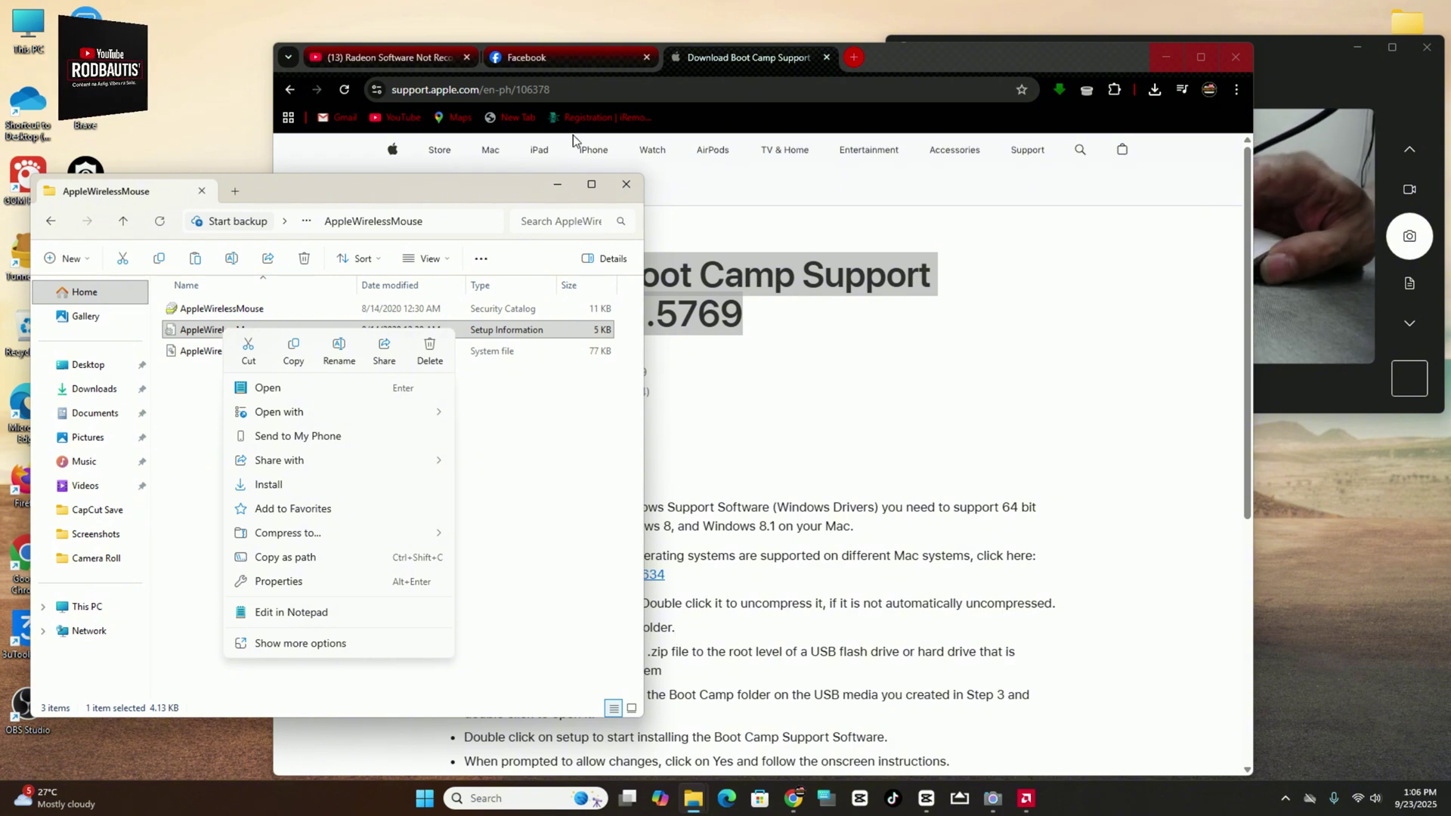
left_click(622, 194)
left_click(626, 184)
left_click_drag(1034, 61, 890, 62)
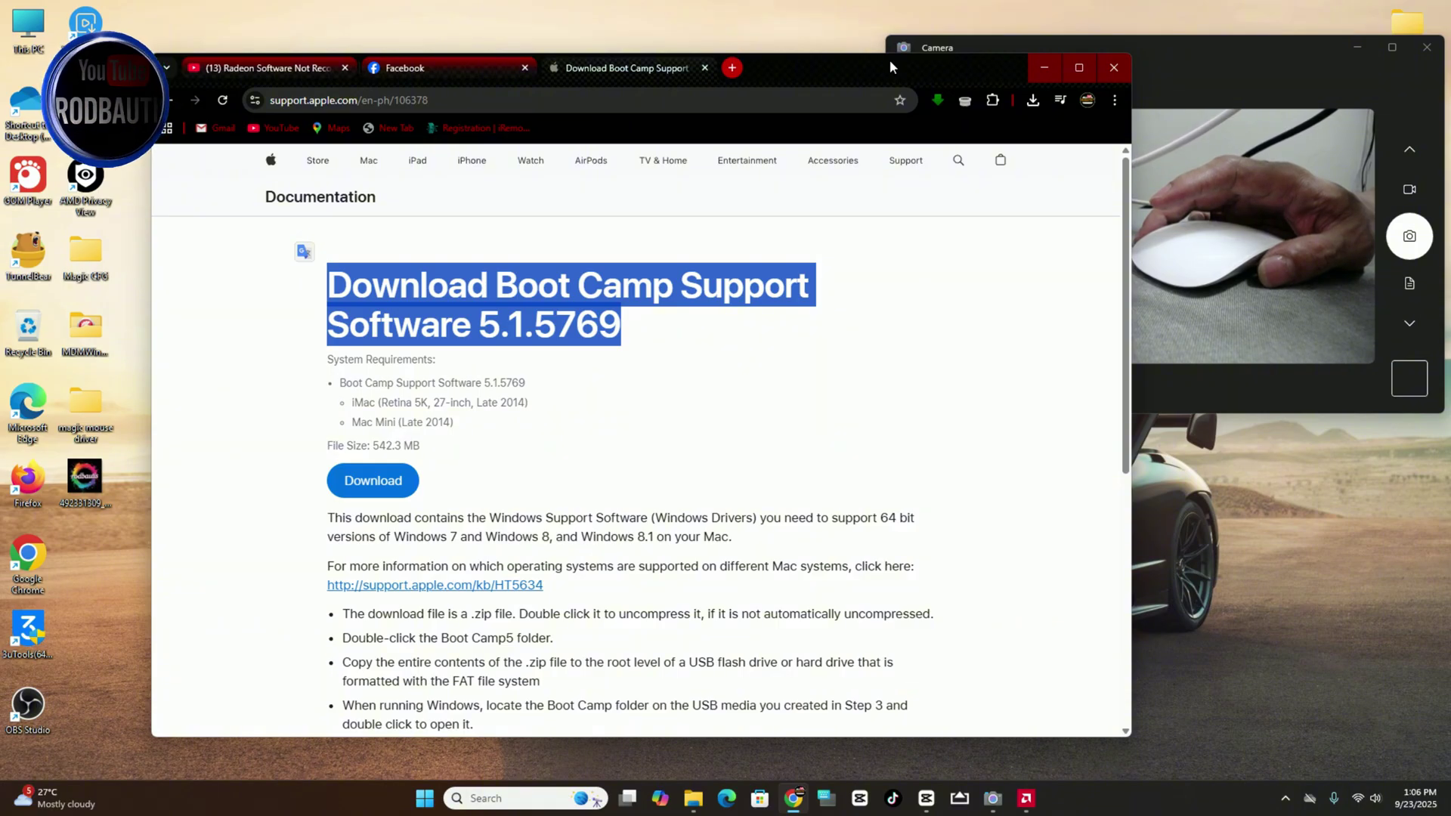
mouse_move(890, 62)
left_mouse_down()
mouse_move(861, 70)
mouse_move(894, 63)
left_mouse_up()
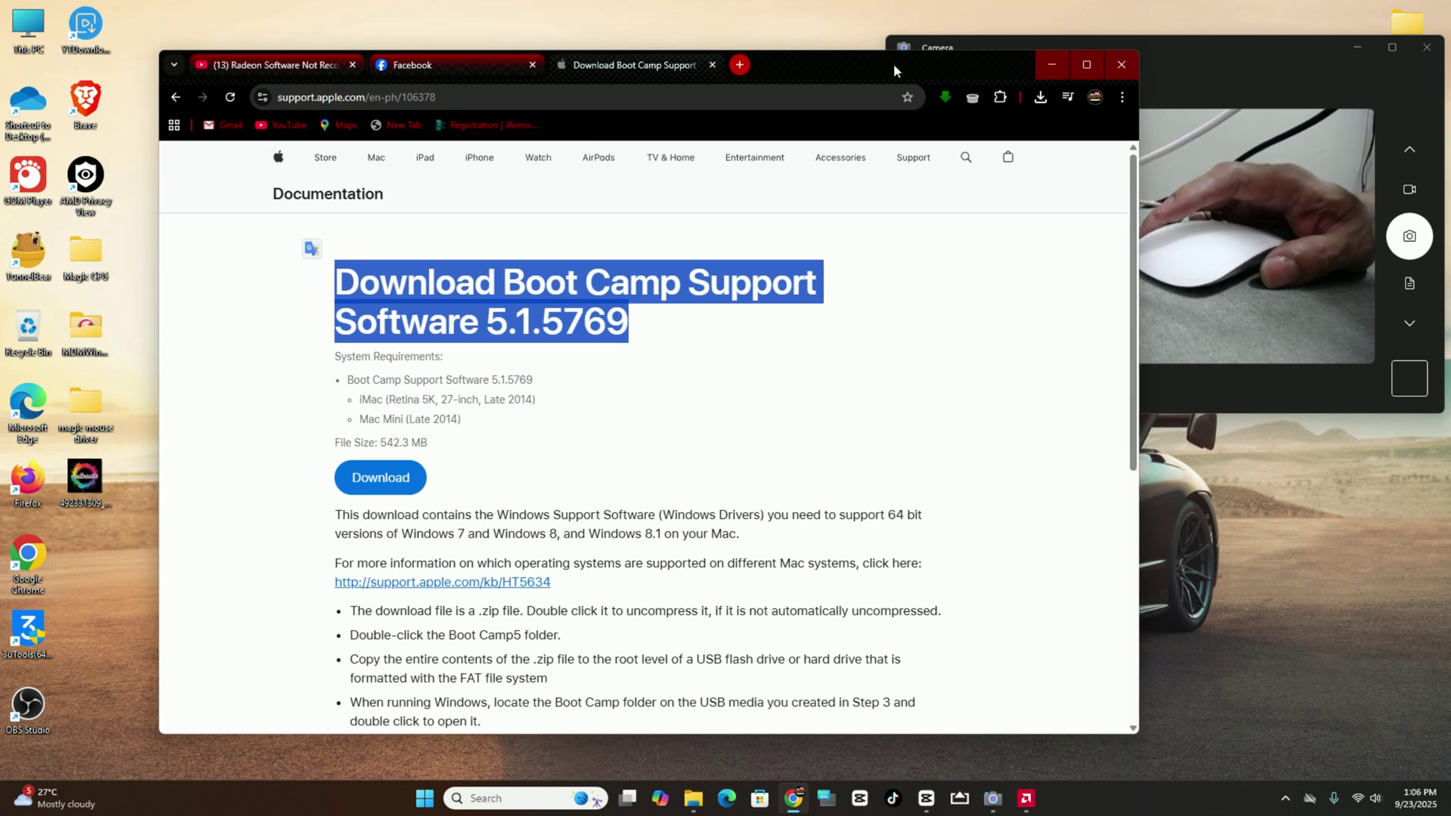
left_click_drag(893, 63, 773, 51)
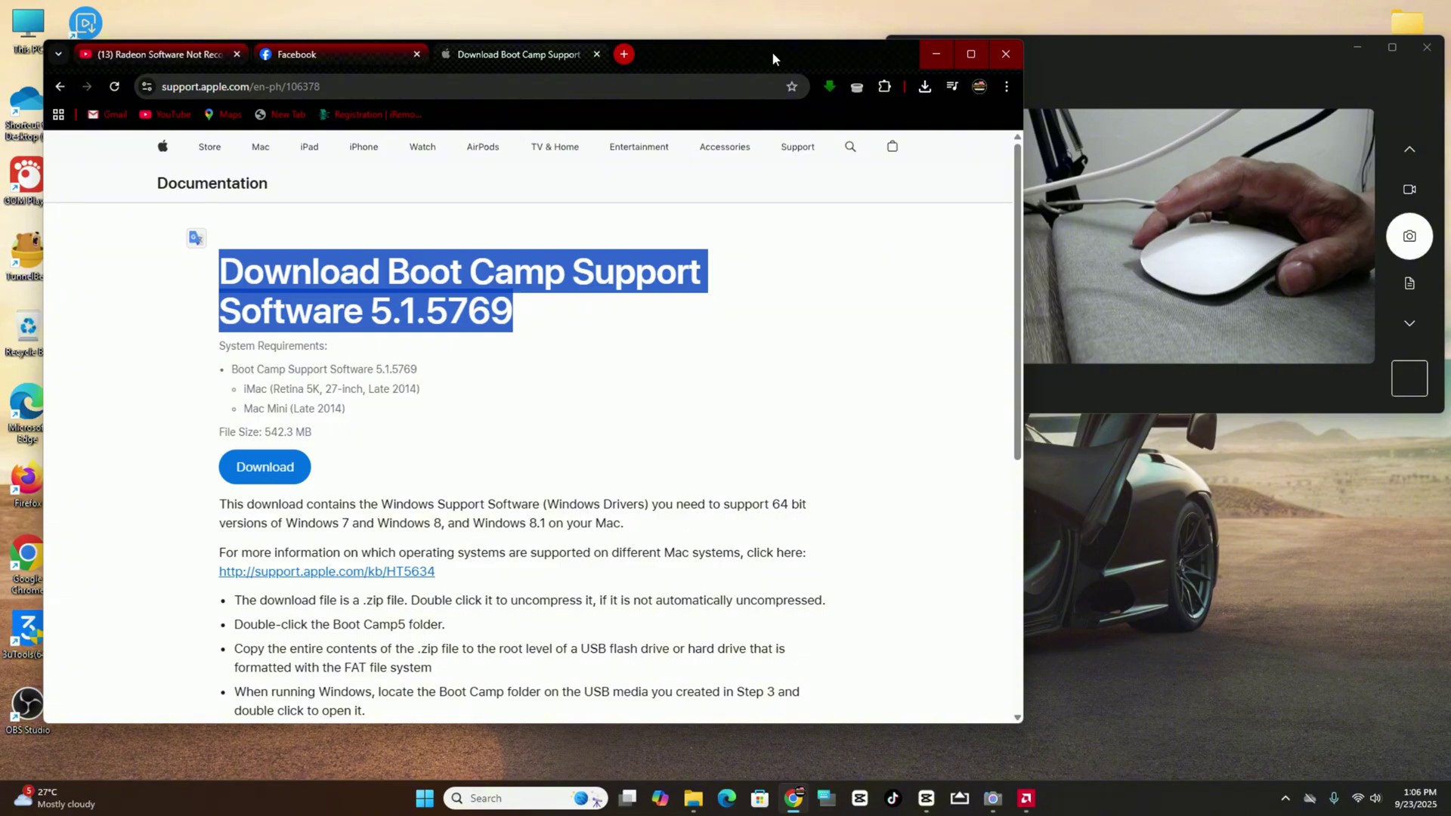
left_click_drag(772, 51, 841, 52)
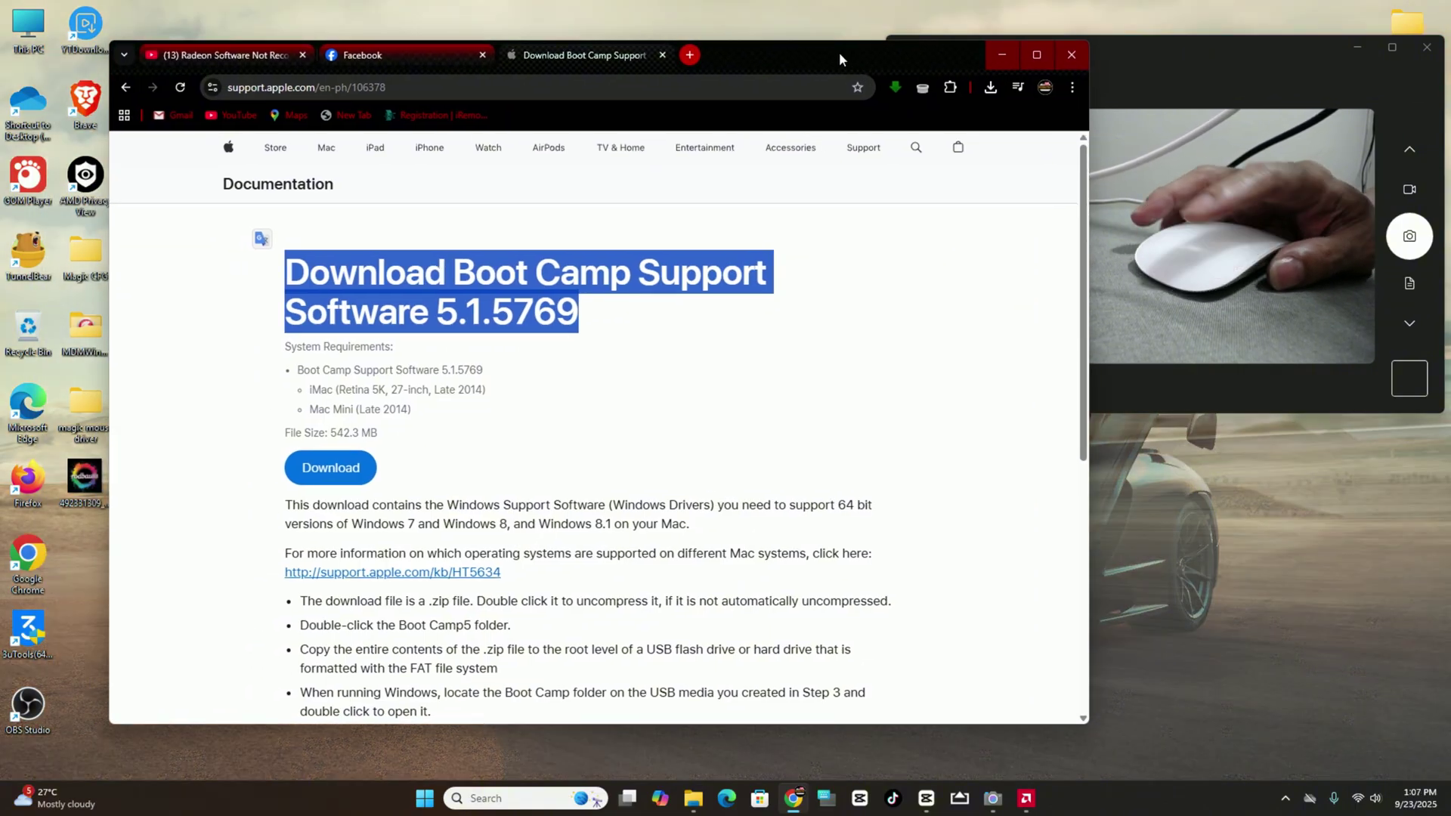